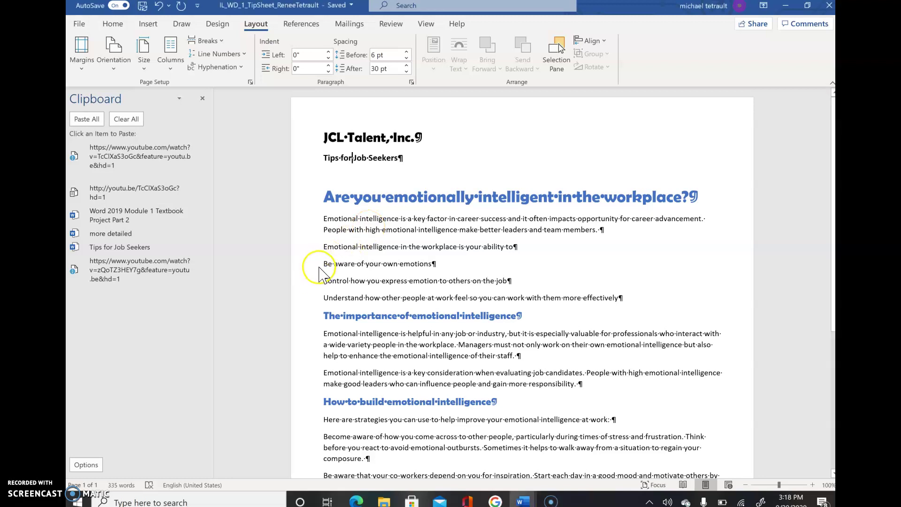
- Close the Clipboard pane and turn the three ability lines into a bulleted list
{"action": "left_click_drag", "start_coordinate": [308, 265], "coordinate": [307, 300]}
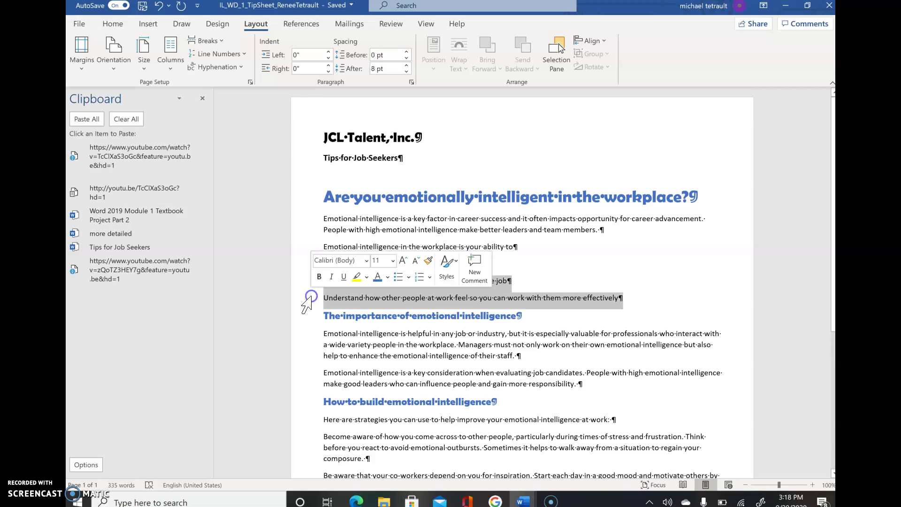
{"action": "left_click", "coordinate": [202, 98]}
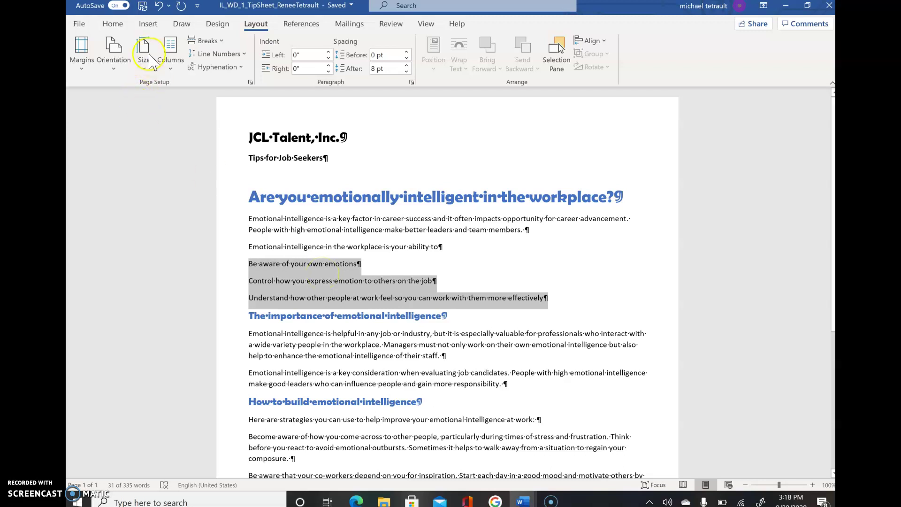
{"action": "left_click", "coordinate": [114, 23]}
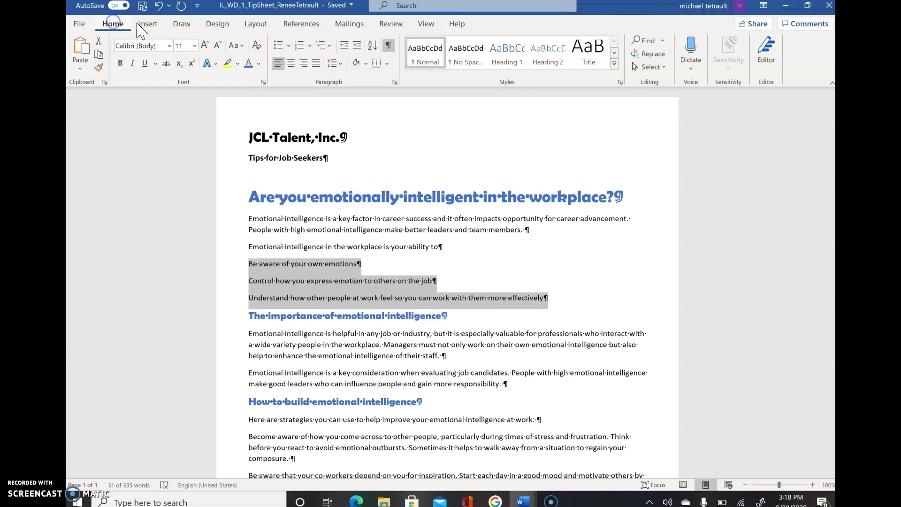
{"action": "left_click", "coordinate": [278, 46]}
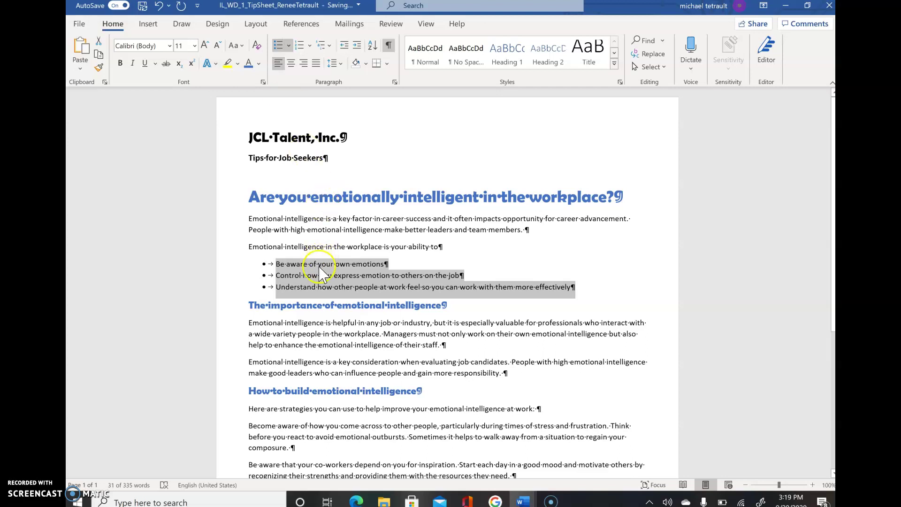
- Turn off Show/Hide ¶ so formatting marks are hidden
{"action": "left_click", "coordinate": [336, 247]}
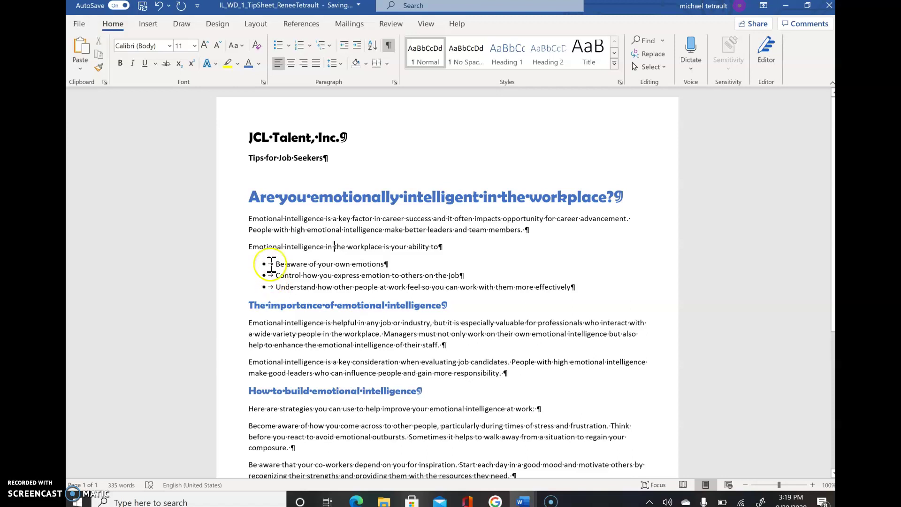
{"action": "left_click", "coordinate": [301, 219]}
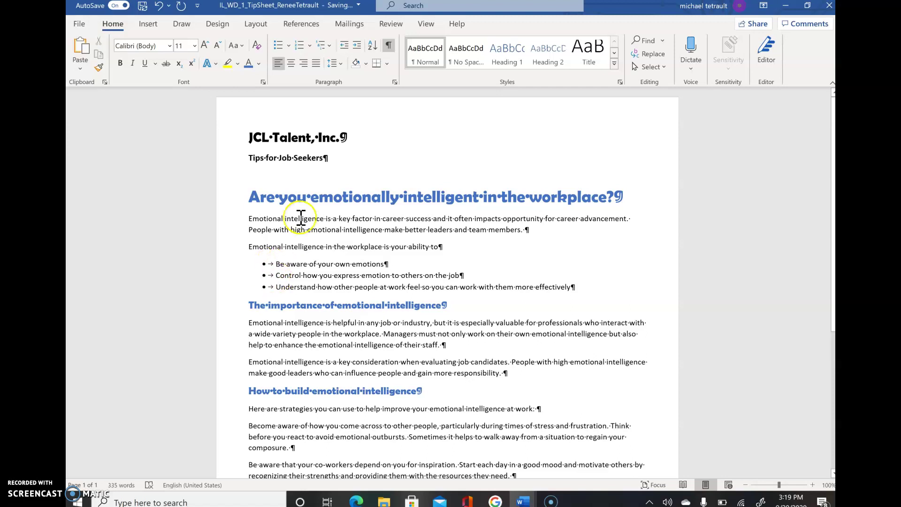
{"action": "left_click", "coordinate": [389, 45]}
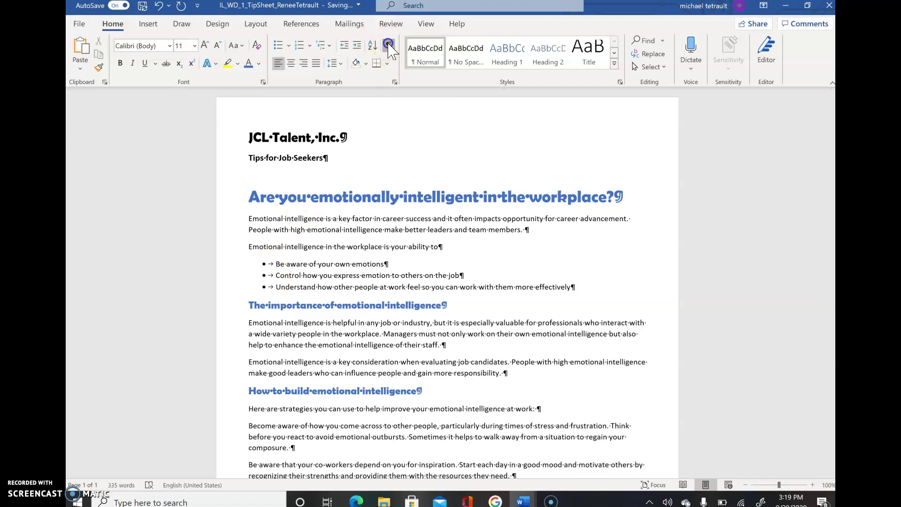
{"action": "left_click", "coordinate": [351, 219]}
{"action": "left_click", "coordinate": [268, 276]}
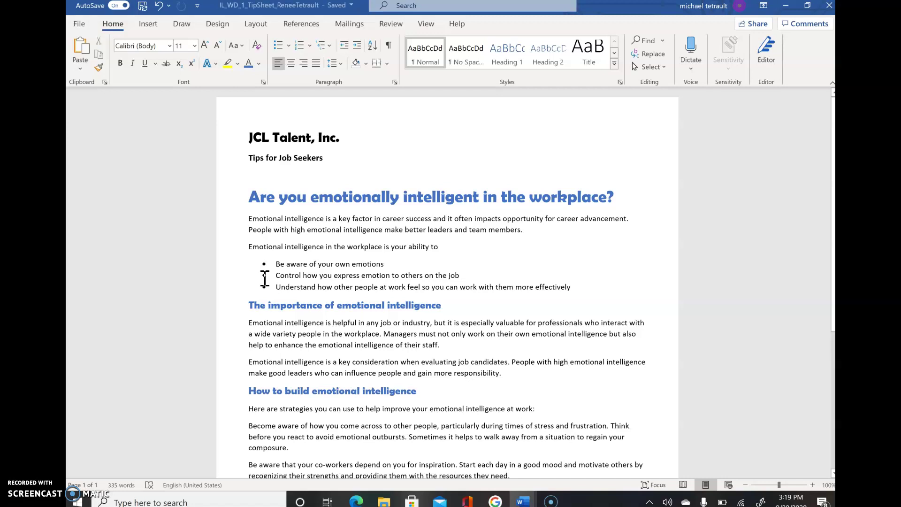
- Replace the ability-list bullets with the checkmark style from the Bullet Library
{"action": "left_click", "coordinate": [264, 277]}
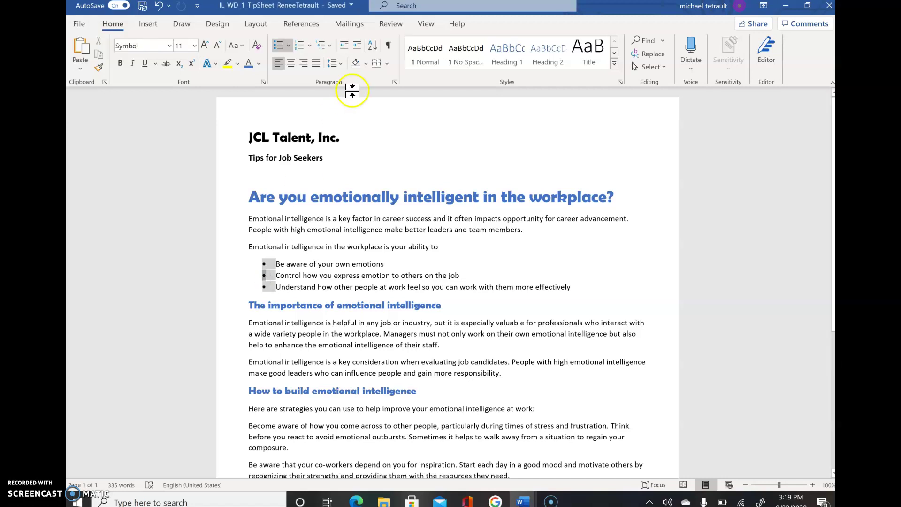
{"action": "left_click", "coordinate": [290, 47]}
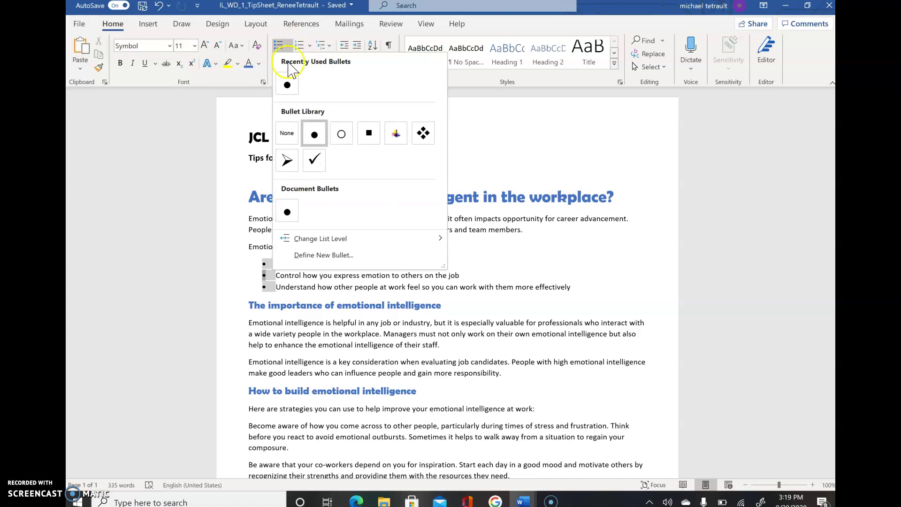
{"action": "left_click", "coordinate": [315, 160]}
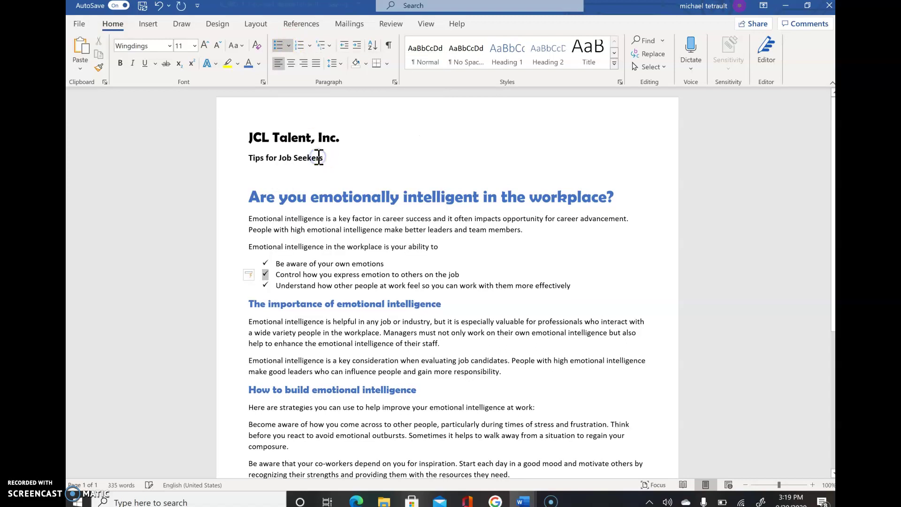
{"action": "right_click", "coordinate": [341, 307]}
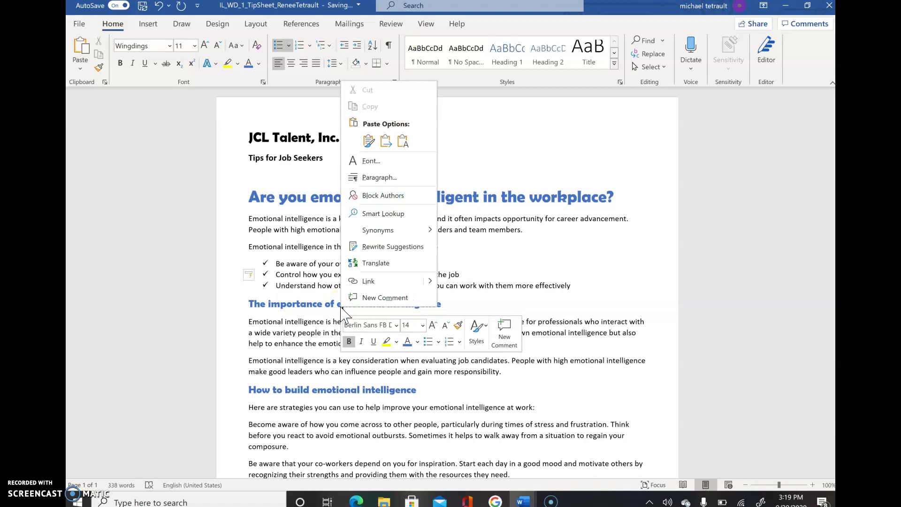
{"action": "left_click", "coordinate": [297, 321]}
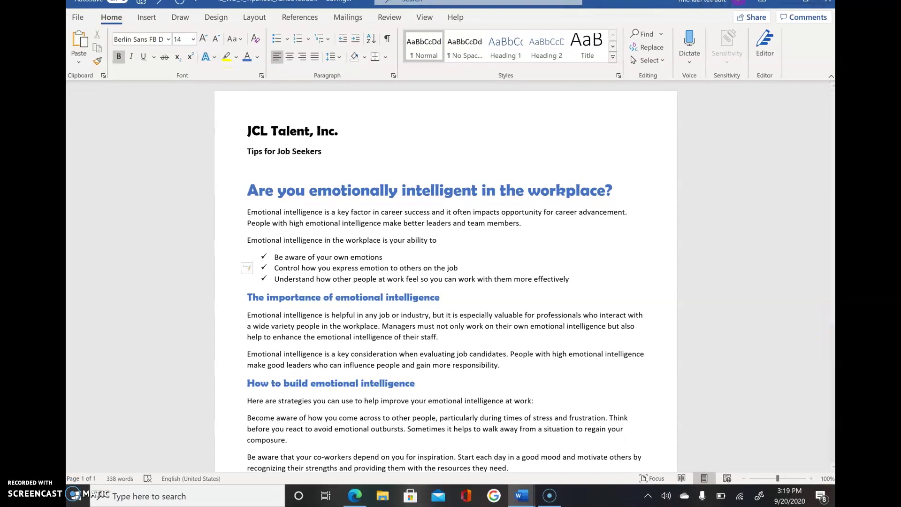
- Apply the 1. 2. 3. numbering format to the four strategy paragraphs
{"action": "left_click_drag", "start_coordinate": [831, 322], "coordinate": [831, 425]}
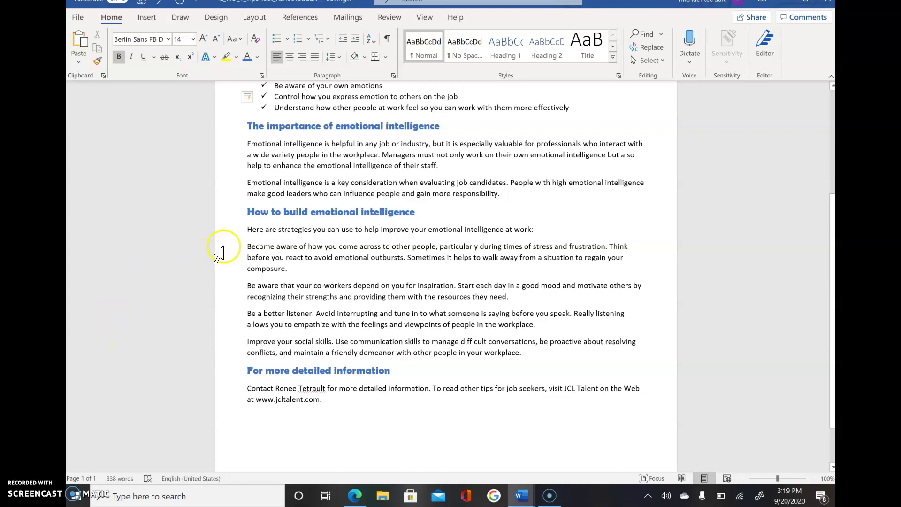
{"action": "left_click_drag", "start_coordinate": [221, 247], "coordinate": [227, 353]}
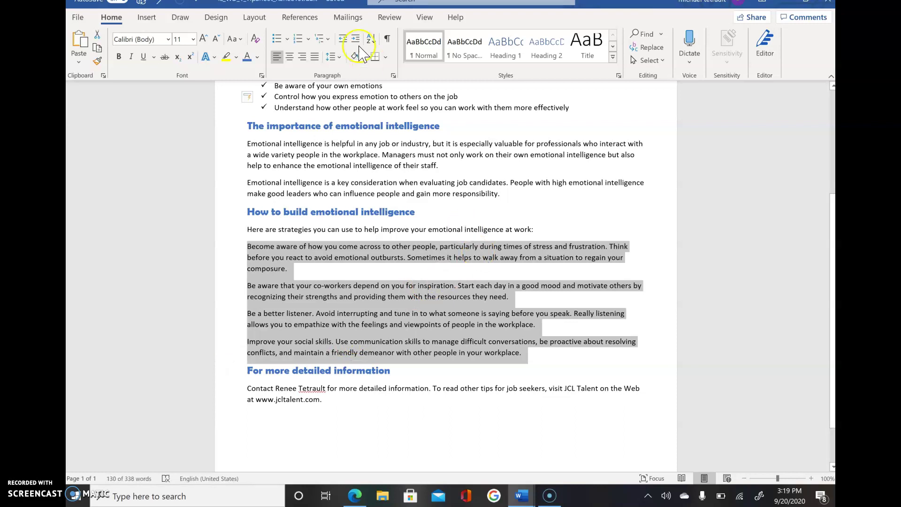
{"action": "left_click", "coordinate": [308, 41]}
{"action": "left_click", "coordinate": [308, 42]}
{"action": "left_click", "coordinate": [309, 42]}
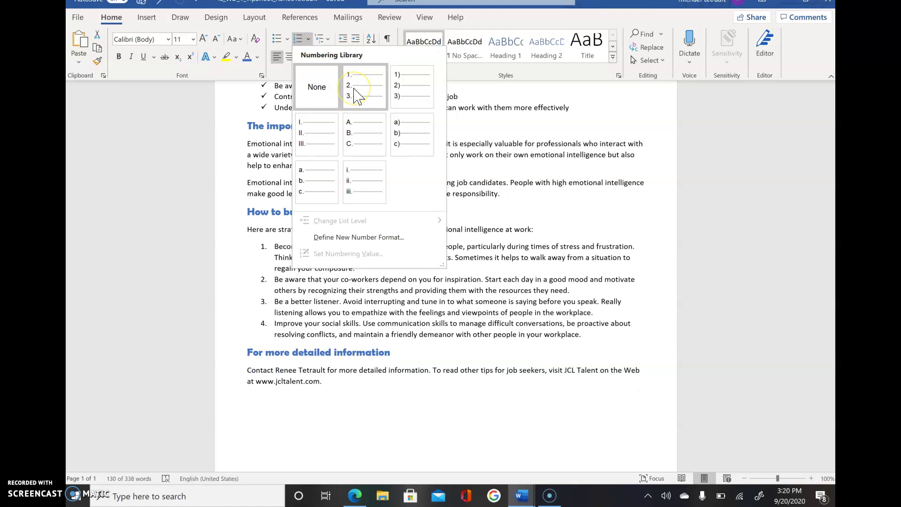
{"action": "left_click", "coordinate": [372, 86]}
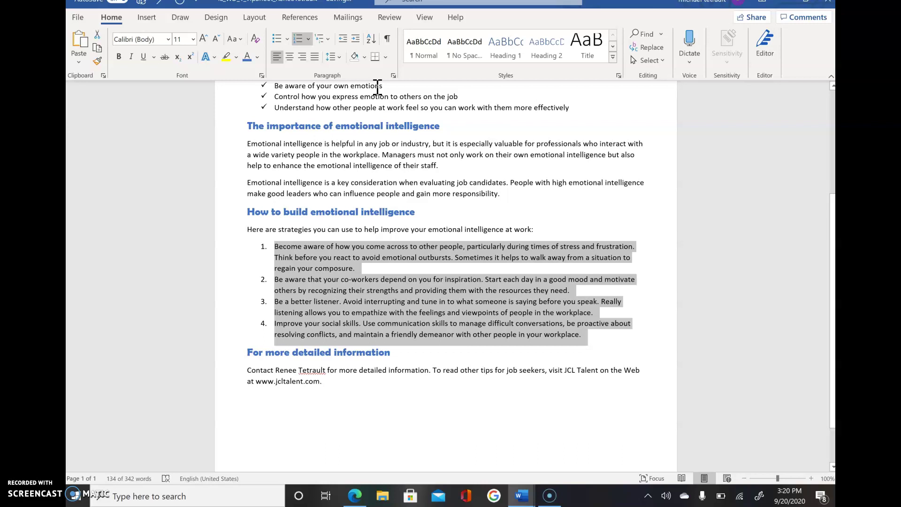
{"action": "left_click", "coordinate": [408, 249]}
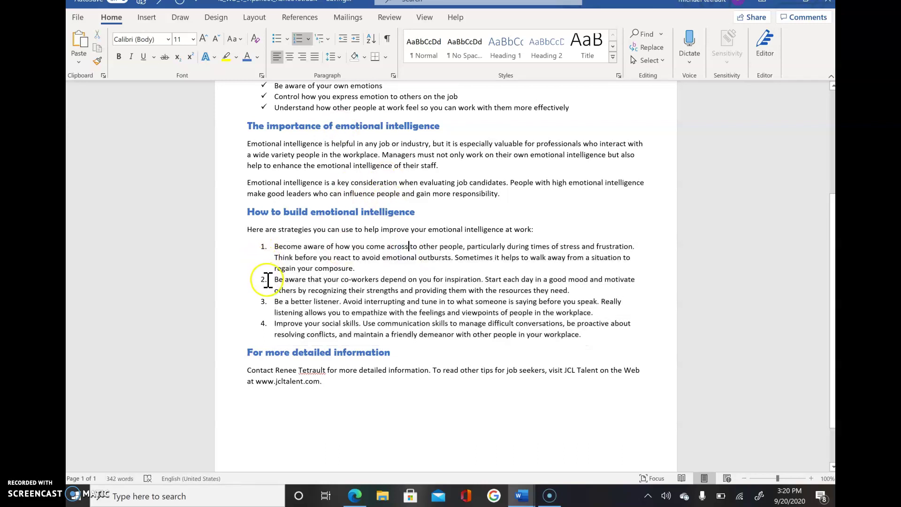
- Bold all four numbers of the strategy list at once
{"action": "left_click", "coordinate": [263, 249]}
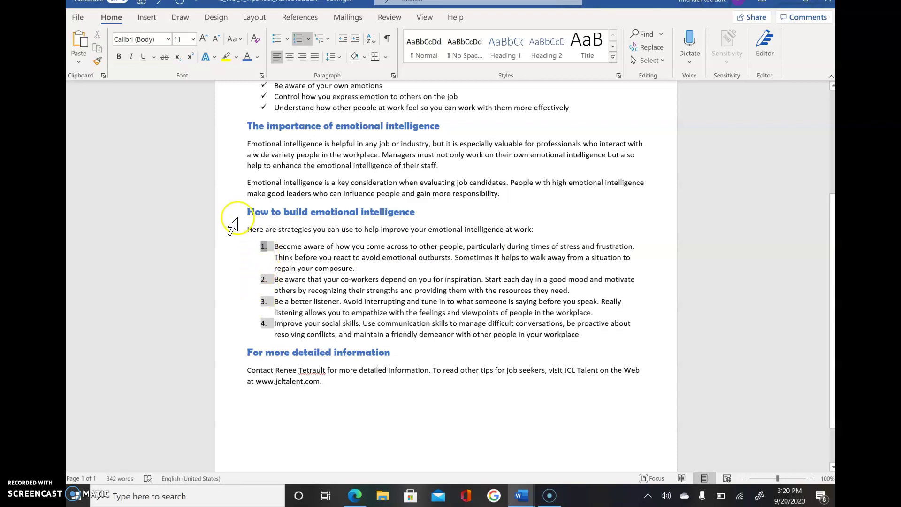
{"action": "left_click", "coordinate": [119, 58]}
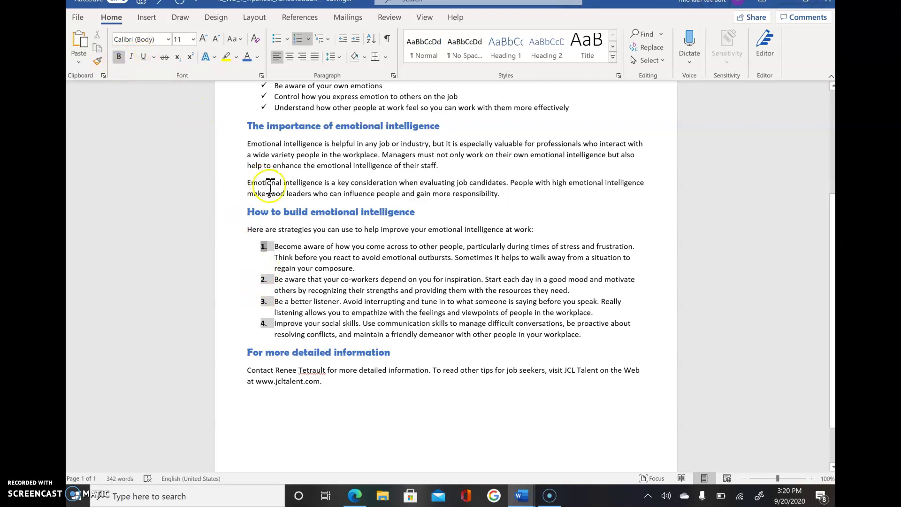
{"action": "left_click", "coordinate": [339, 245]}
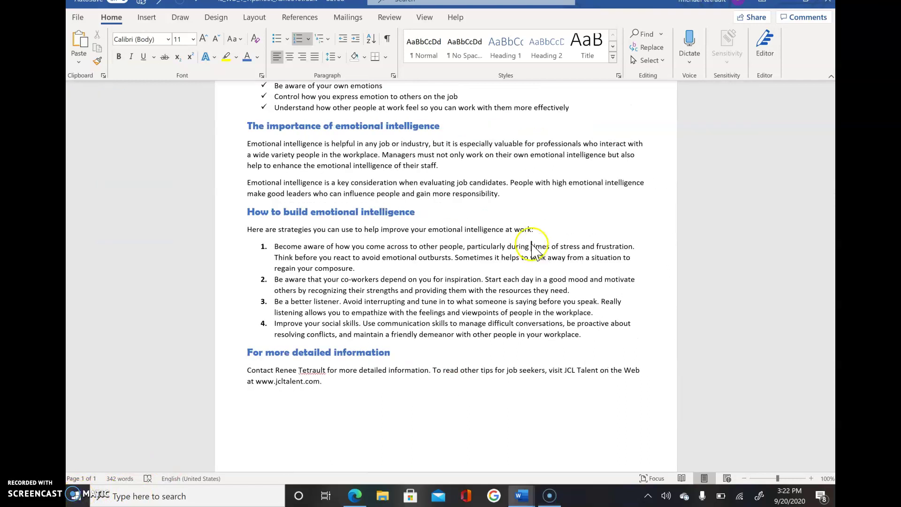
- Insert 'peak' before 'times' in item 1 and start a new numbered item at 'Think'
{"action": "left_click", "coordinate": [530, 245]}
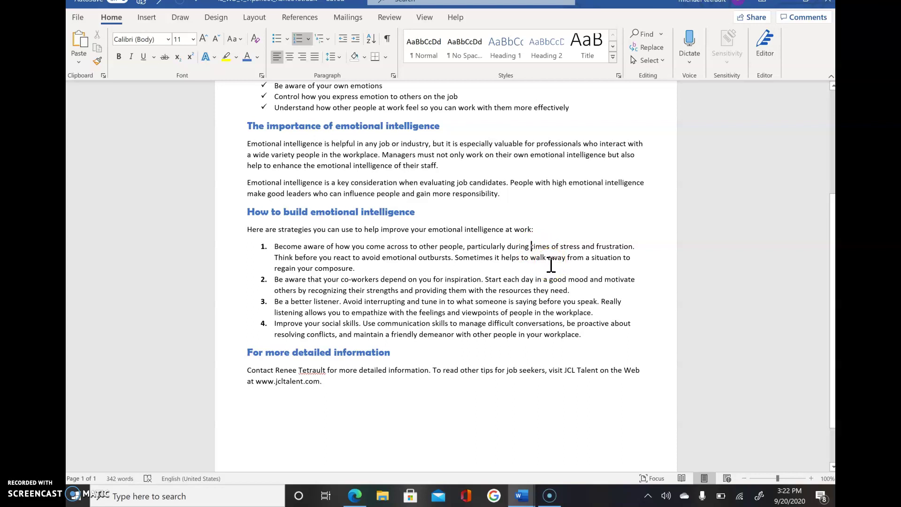
{"action": "type", "text": "peak"}
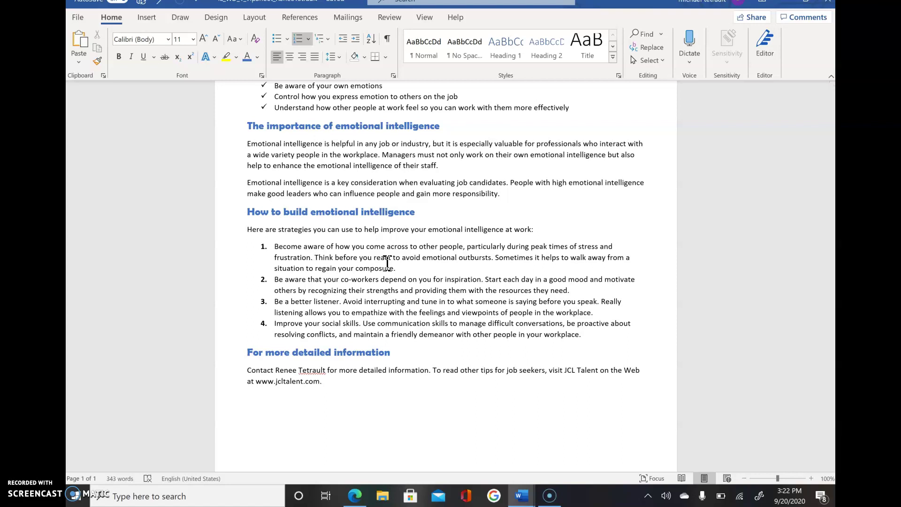
{"action": "key", "text": "Return"}
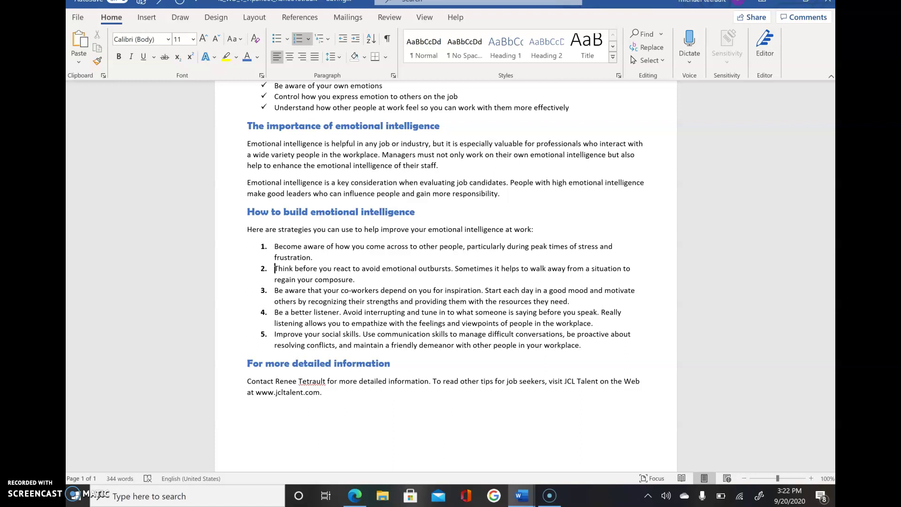
{"action": "key", "text": "ctrl+Home"}
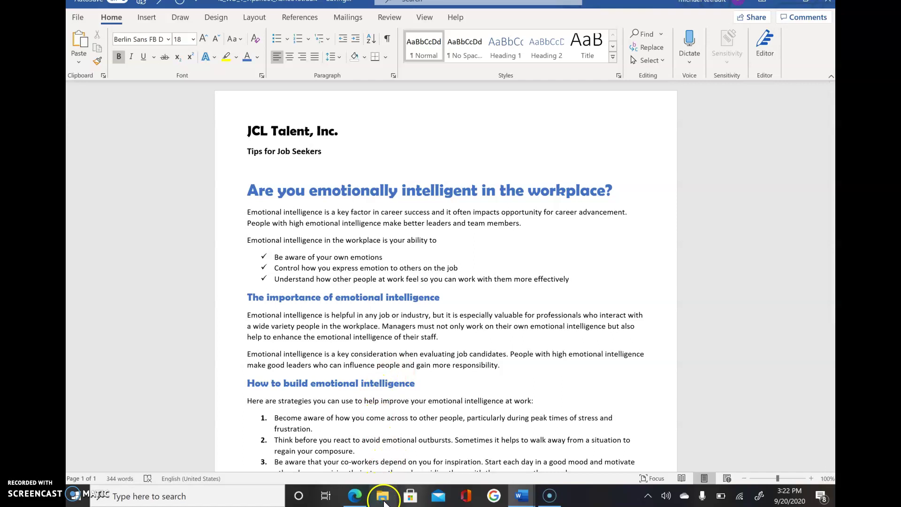
- Download Support_WD_1-2.jpg from MindTap's Support Files and open it in Photos
{"action": "left_click", "coordinate": [493, 496]}
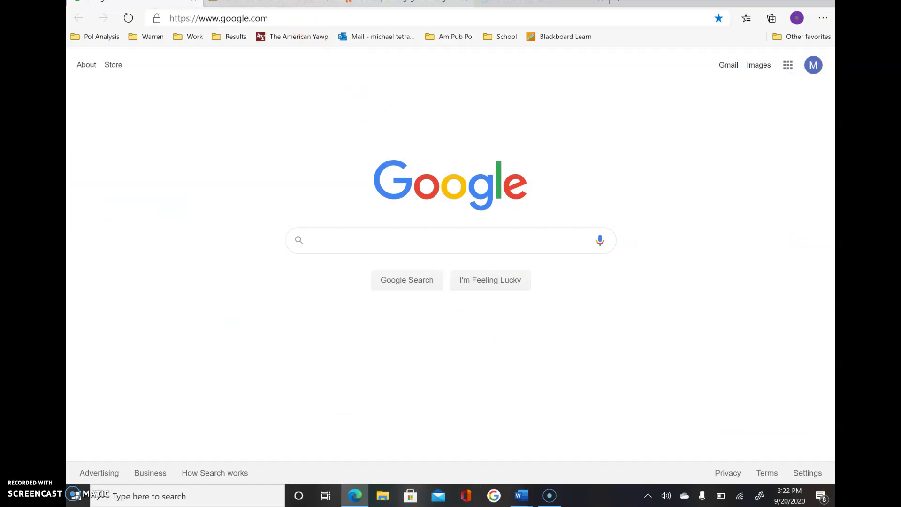
{"action": "left_click", "coordinate": [404, 1]}
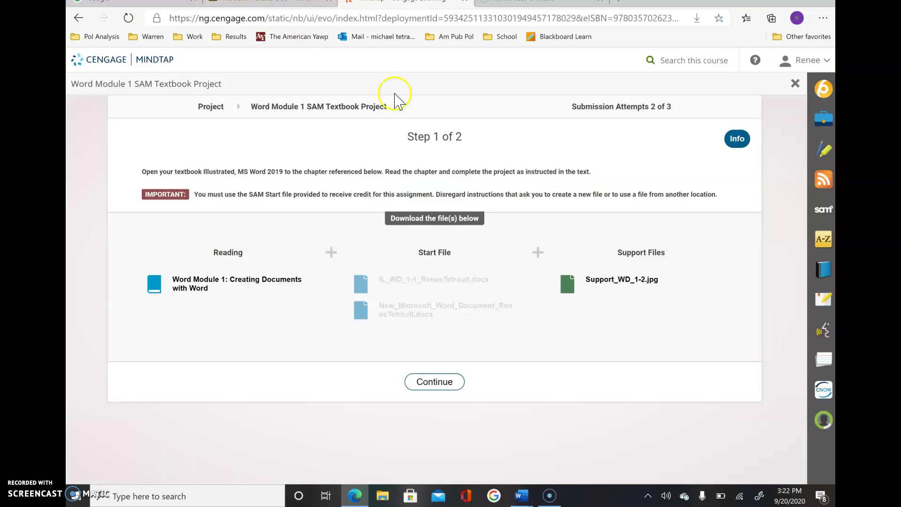
{"action": "left_click", "coordinate": [617, 287]}
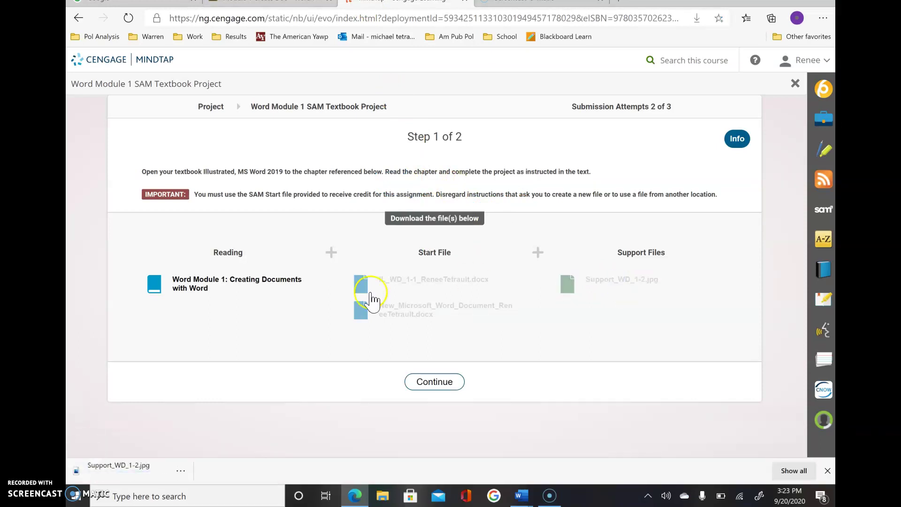
{"action": "left_click", "coordinate": [104, 470]}
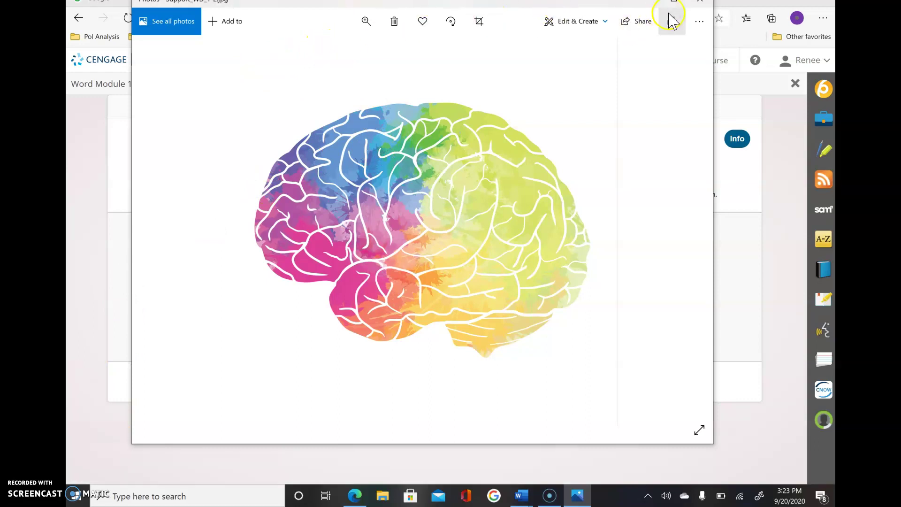
- Save a copy of the brain image to the Pictures folder as Support_WD_1-2
{"action": "left_click", "coordinate": [699, 21]}
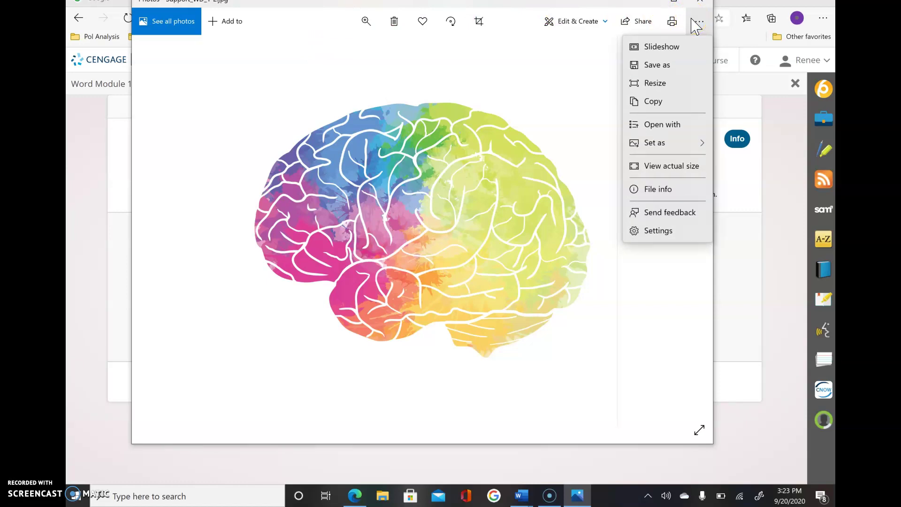
{"action": "left_click", "coordinate": [658, 65]}
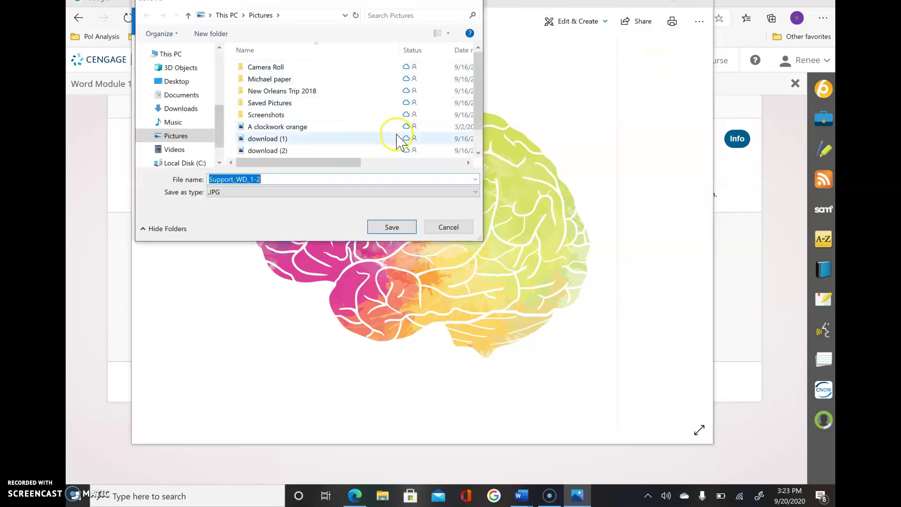
{"action": "left_click", "coordinate": [402, 227]}
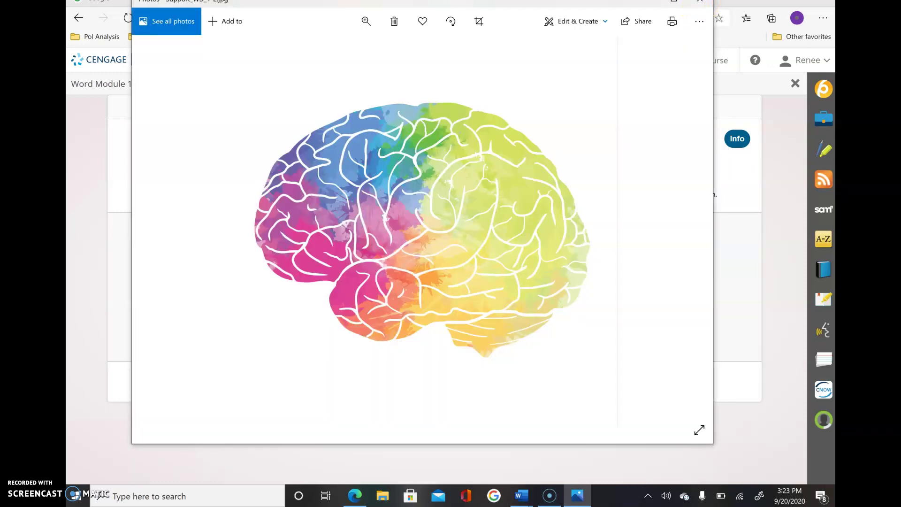
- Close Photos and return to the IL_WD_1_TipSheet document in Word
{"action": "left_click", "coordinate": [700, 2]}
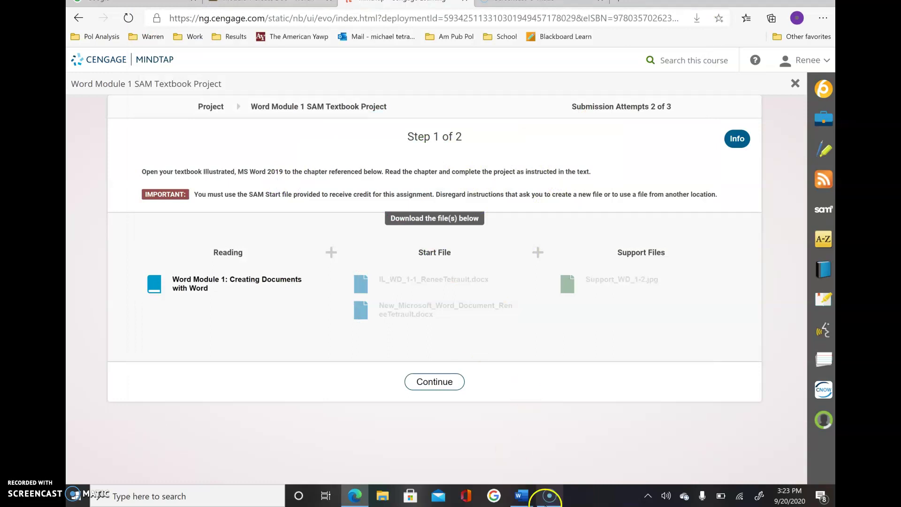
{"action": "mouse_move", "coordinate": [521, 497]}
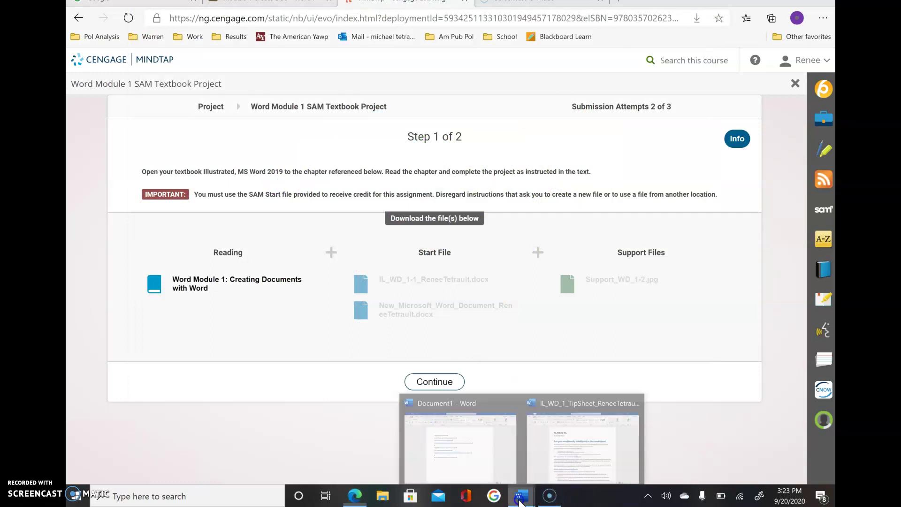
{"action": "left_click", "coordinate": [547, 460]}
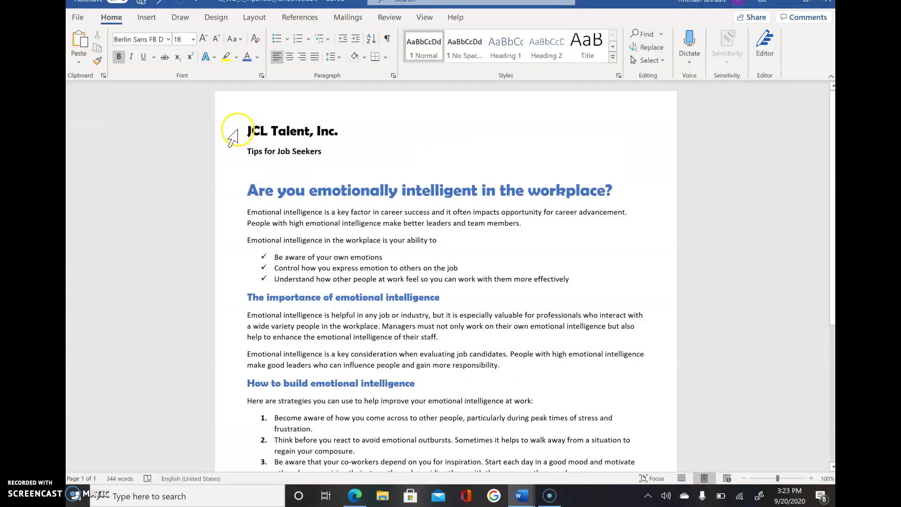
- Pick Support_WD_1-2 from the Pictures folder using Insert > Pictures > This Device
{"action": "left_click", "coordinate": [146, 18]}
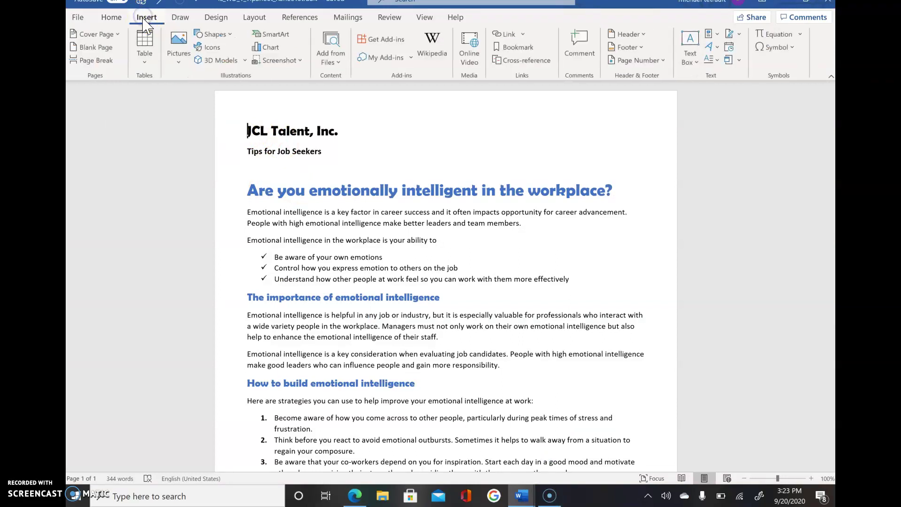
{"action": "left_click", "coordinate": [174, 53]}
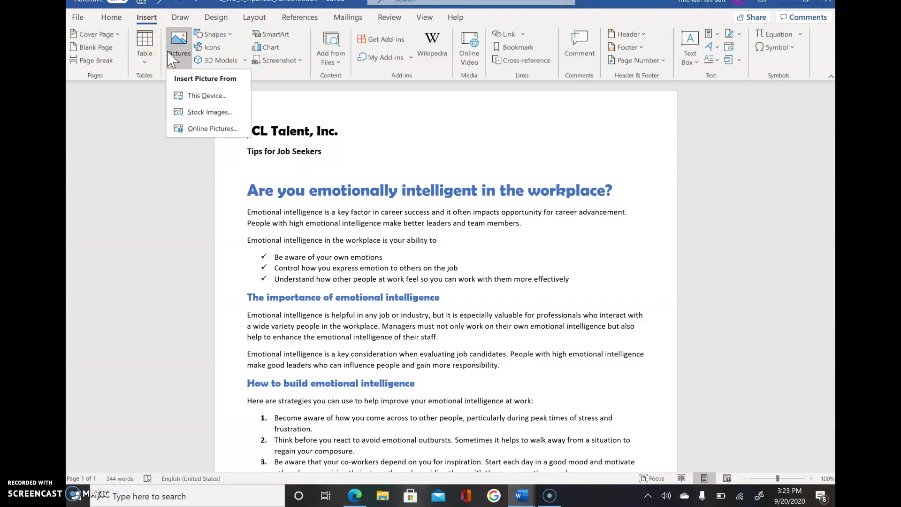
{"action": "left_click", "coordinate": [194, 98]}
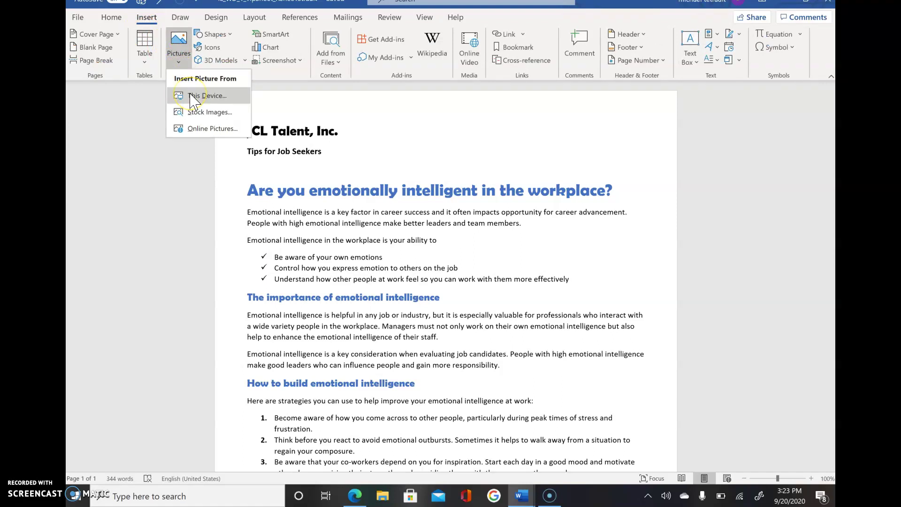
{"action": "left_click", "coordinate": [193, 97]}
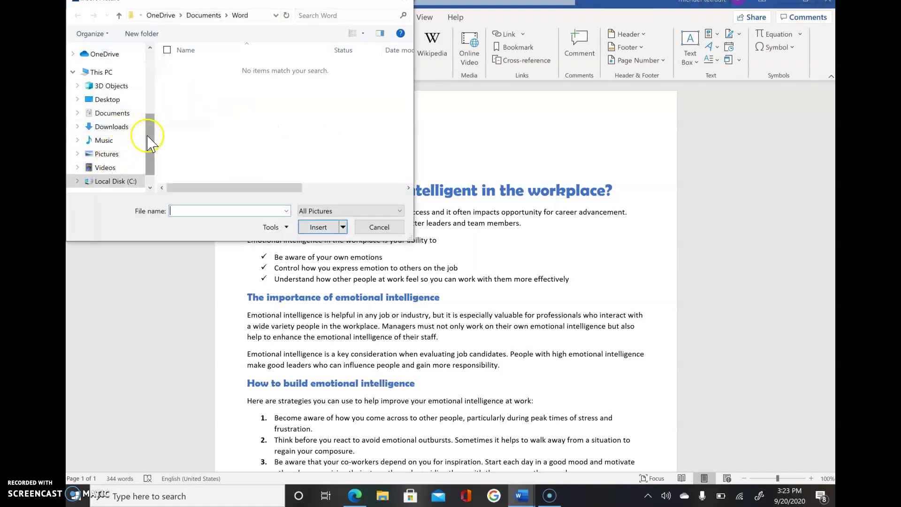
{"action": "scroll", "coordinate": [149, 141], "scroll_direction": "up", "scroll_amount": 2}
{"action": "scroll", "coordinate": [148, 148], "scroll_direction": "down", "scroll_amount": 2}
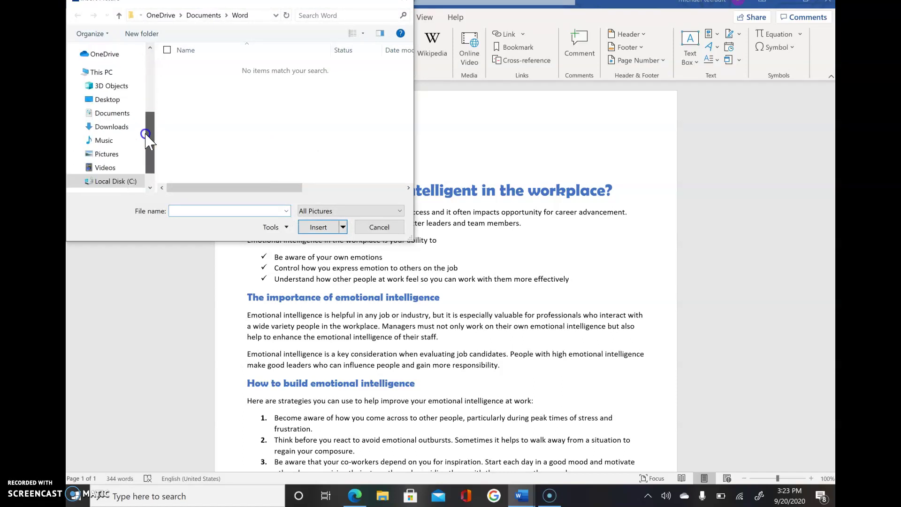
{"action": "left_click", "coordinate": [113, 158]}
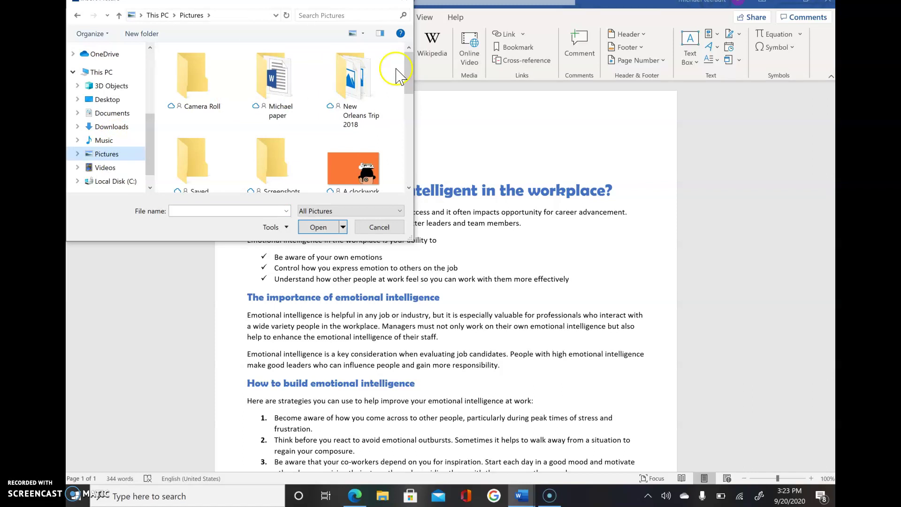
{"action": "left_click_drag", "start_coordinate": [408, 74], "coordinate": [414, 169]}
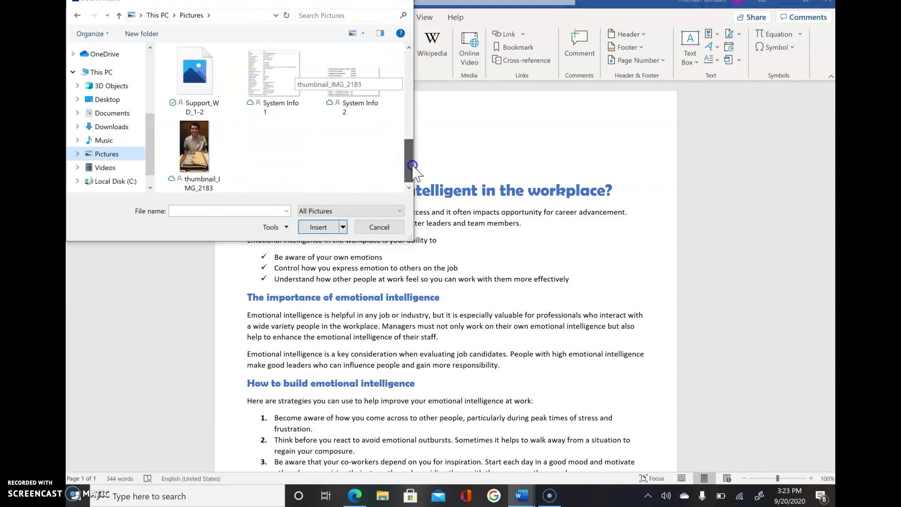
{"action": "left_click", "coordinate": [205, 78]}
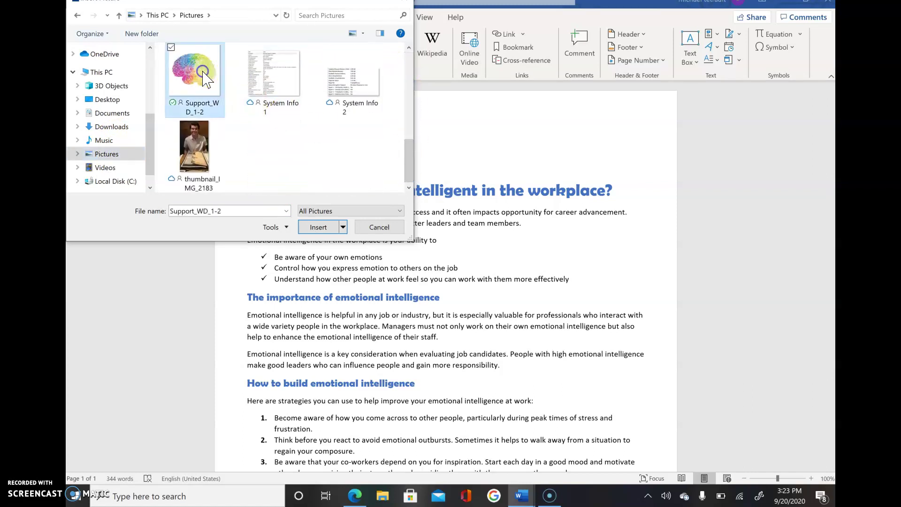
- Insert the Support_WD_1-2 image and set its shape height to 2.5 inches
{"action": "left_click", "coordinate": [316, 229]}
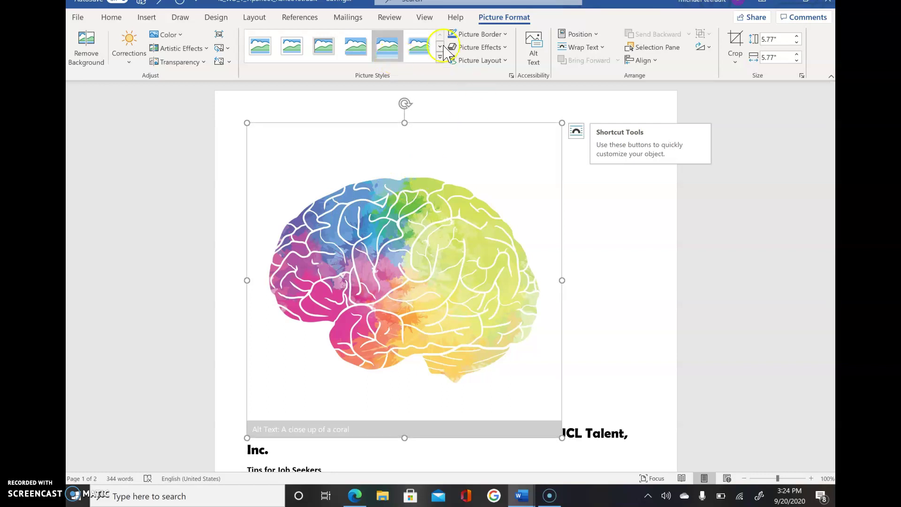
{"action": "left_click", "coordinate": [485, 13]}
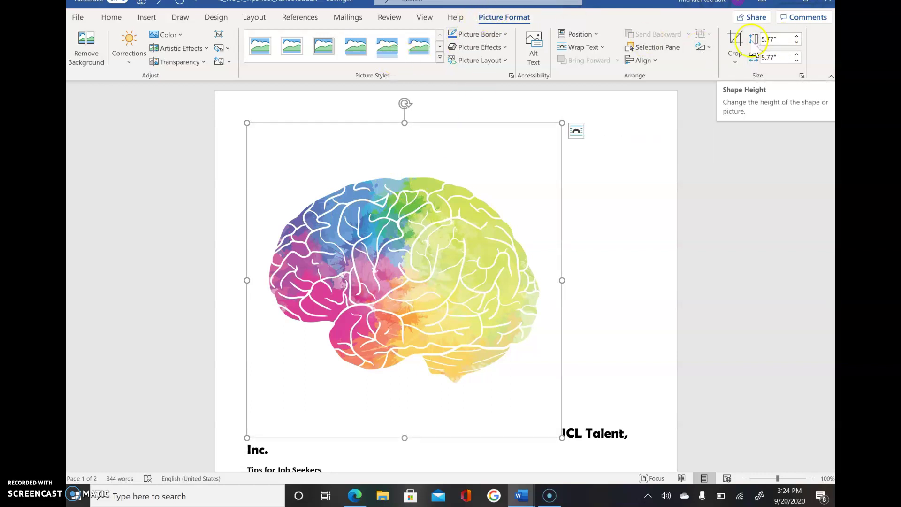
{"action": "left_click", "coordinate": [780, 39]}
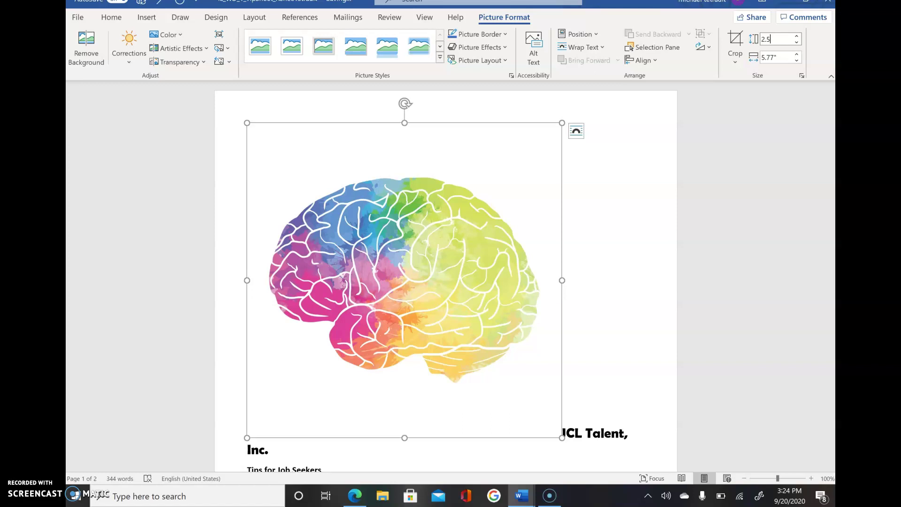
{"action": "key", "text": "Return"}
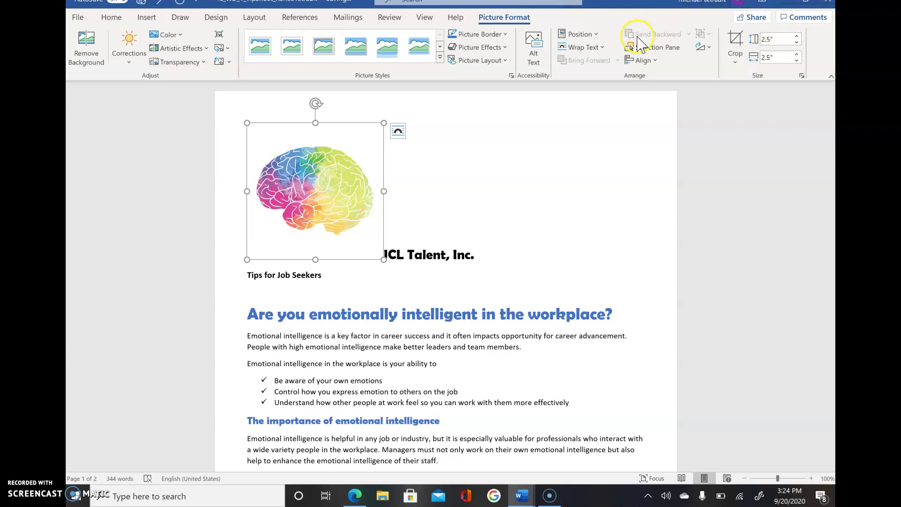
- Position the brain picture Top Right with Square Text Wrapping
{"action": "left_click", "coordinate": [575, 35]}
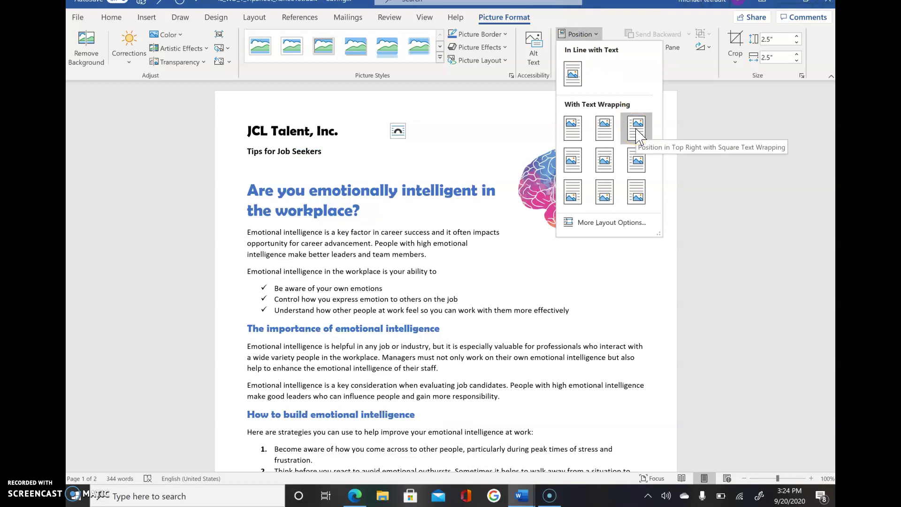
{"action": "left_click", "coordinate": [638, 130]}
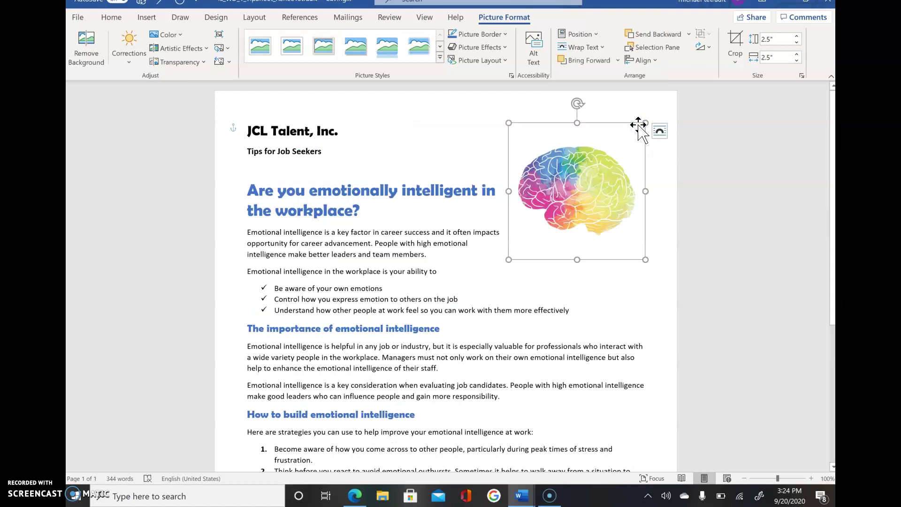
{"action": "left_click", "coordinate": [613, 235]}
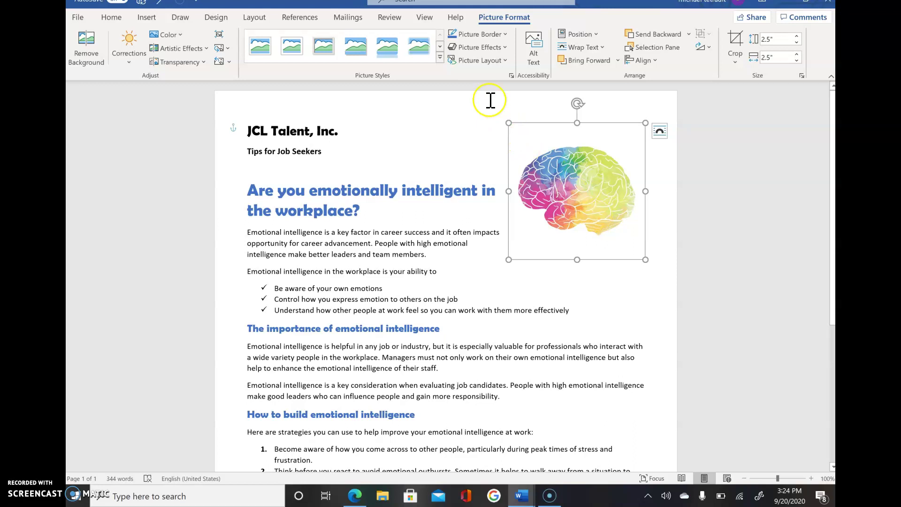
- Apply the Offset: Bottom Right outer shadow to the picture
{"action": "left_click", "coordinate": [490, 47]}
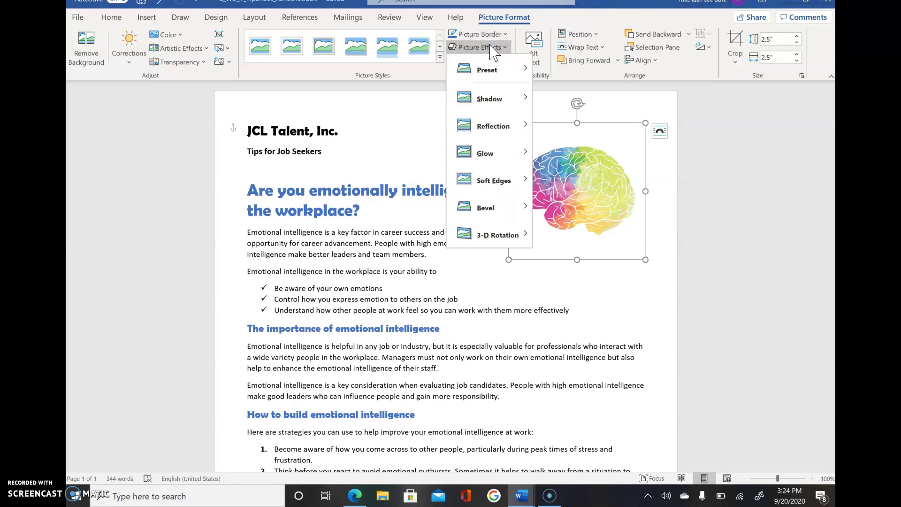
{"action": "left_click", "coordinate": [482, 101]}
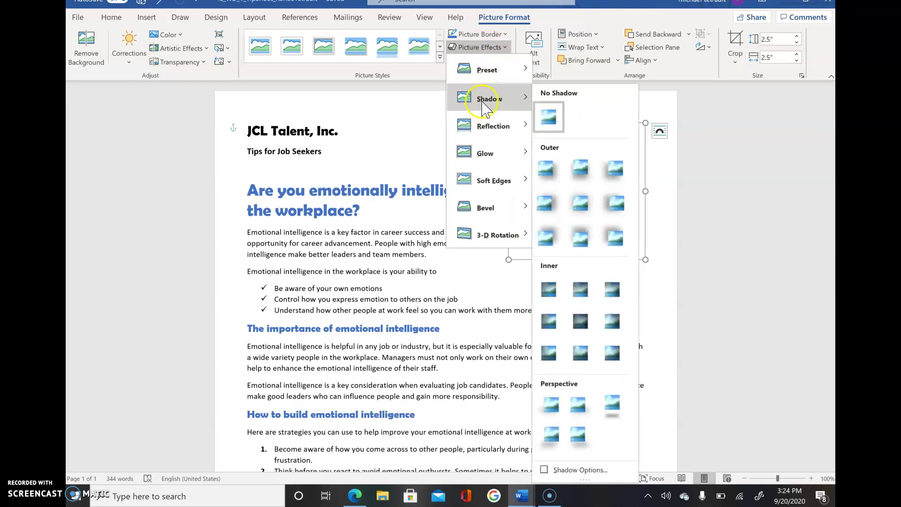
{"action": "left_click", "coordinate": [547, 170]}
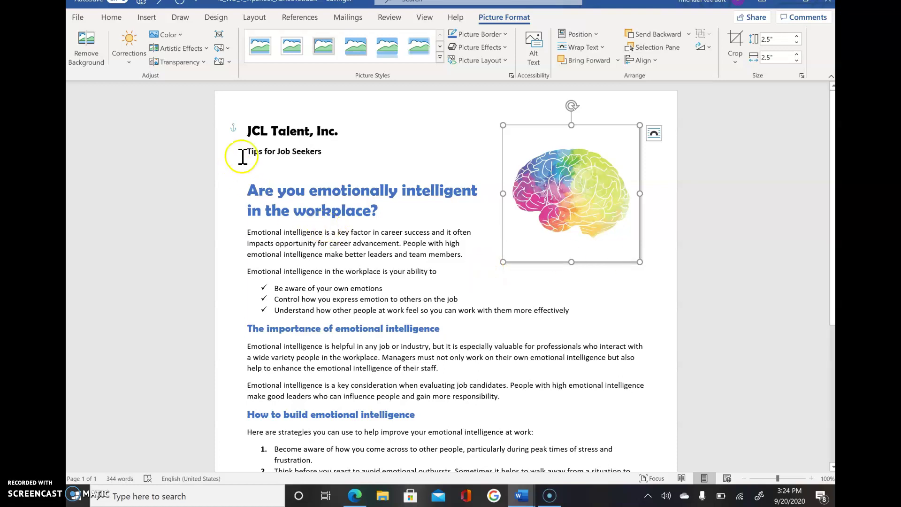
- Color the 'Tips for Job Seekers' subtitle Green, Accent 6
{"action": "left_click", "coordinate": [219, 152]}
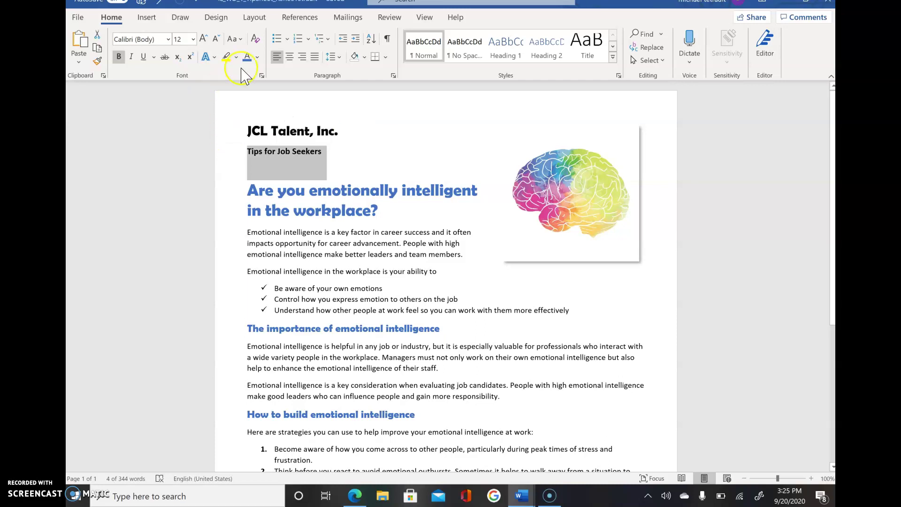
{"action": "left_click", "coordinate": [258, 56]}
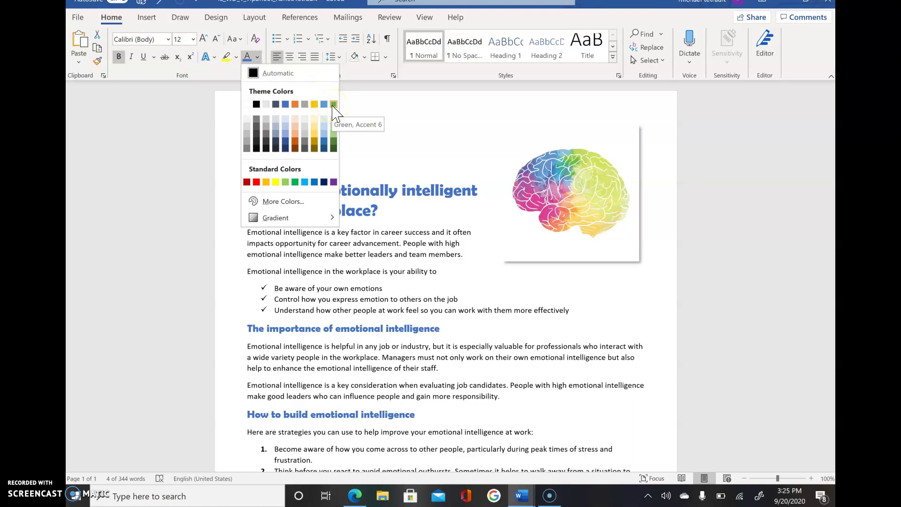
{"action": "left_click", "coordinate": [334, 105]}
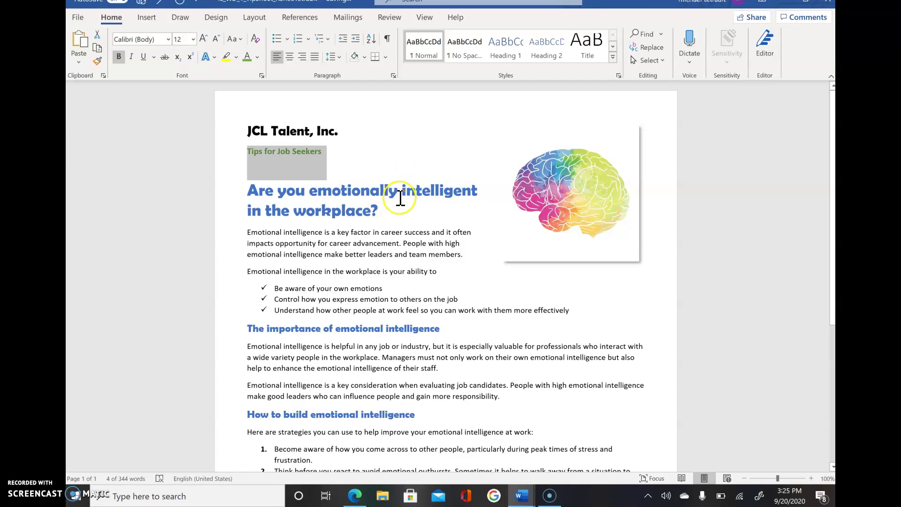
{"action": "left_click", "coordinate": [435, 196]}
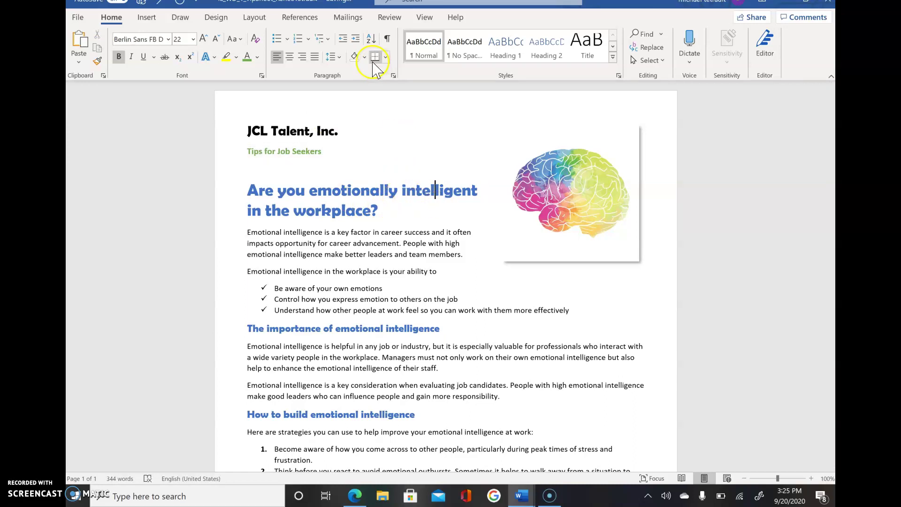
- Switch to One Page view and apply a Box page border around the tip sheet
{"action": "left_click", "coordinate": [425, 18]}
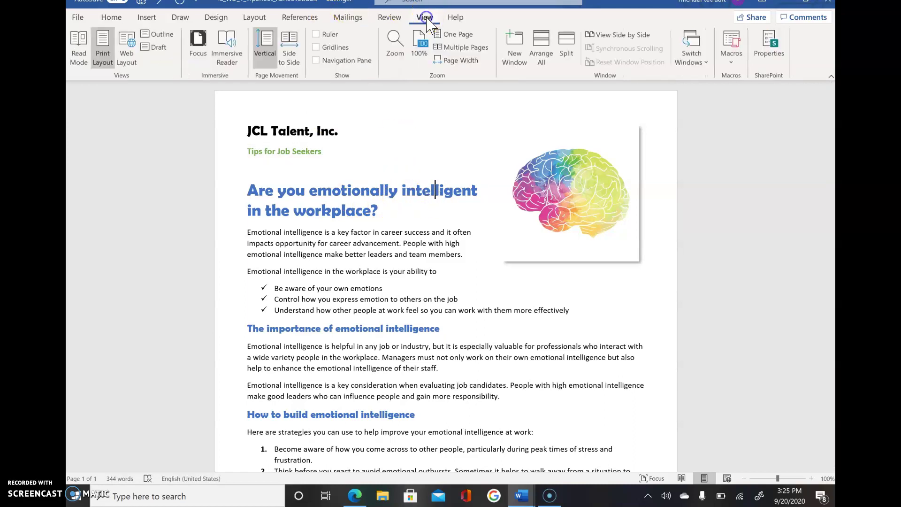
{"action": "left_click", "coordinate": [451, 36]}
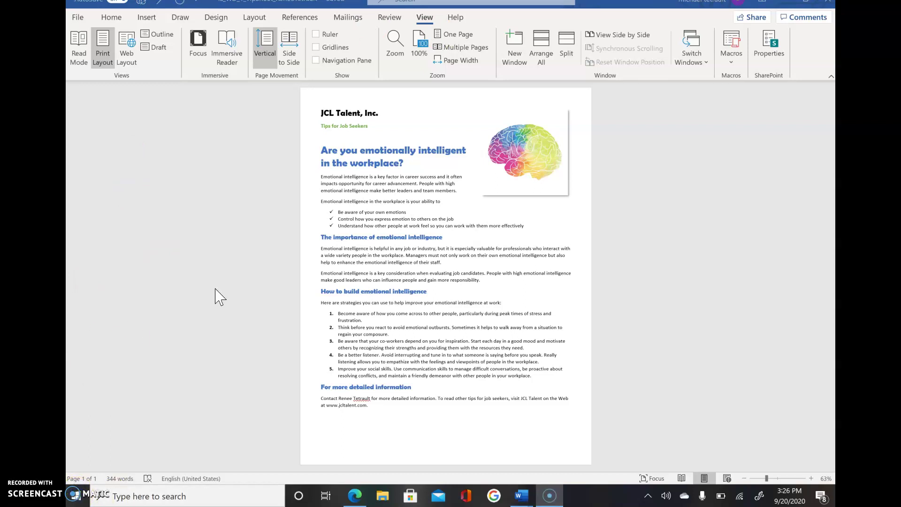
{"action": "left_click", "coordinate": [218, 18]}
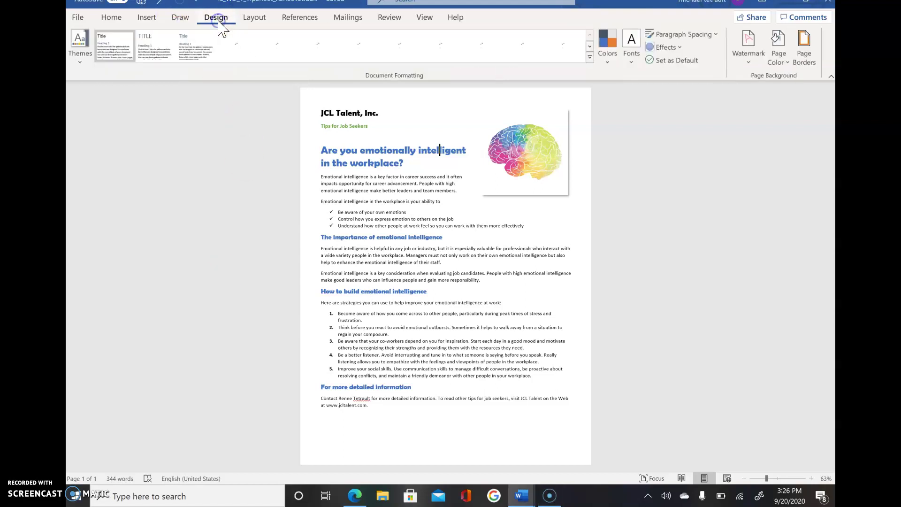
{"action": "left_click", "coordinate": [806, 60]}
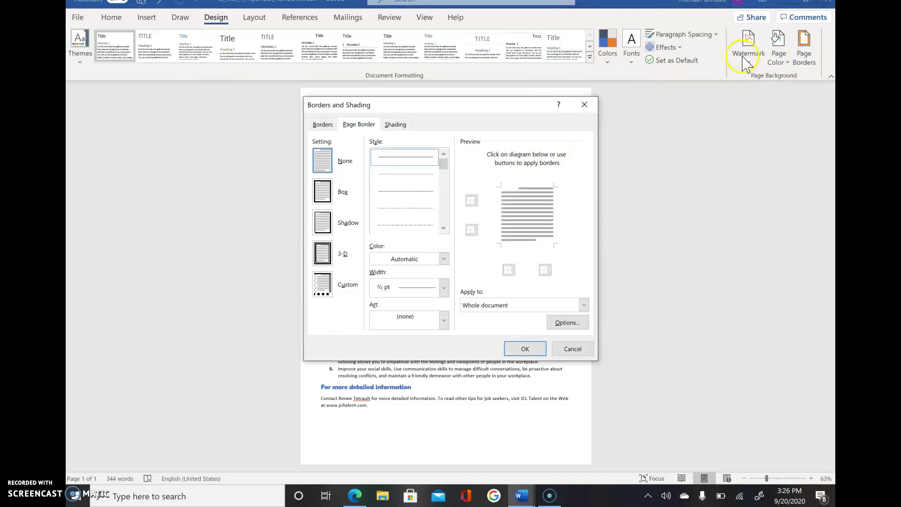
{"action": "left_click", "coordinate": [323, 191]}
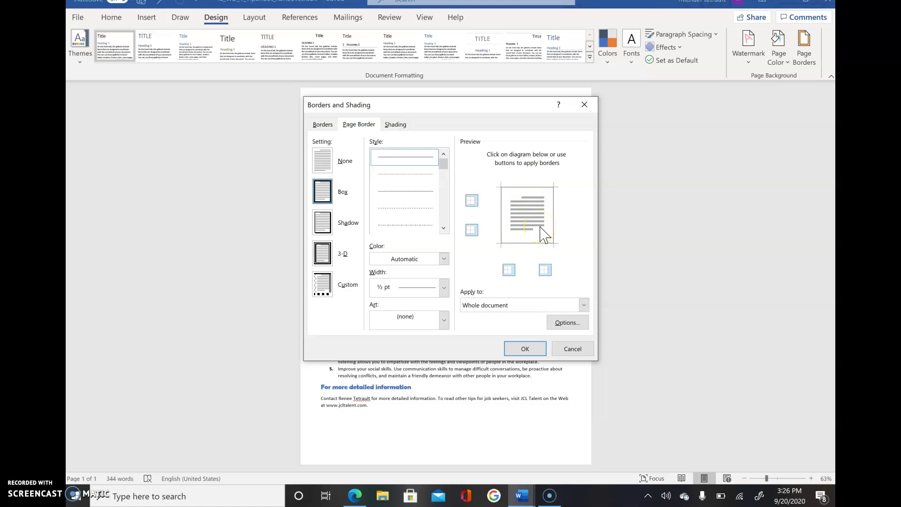
{"action": "left_click", "coordinate": [538, 349]}
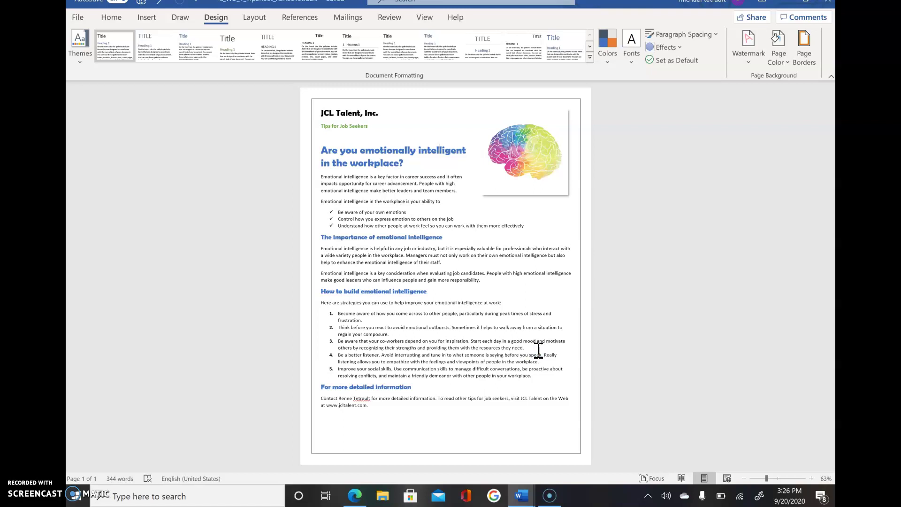
{"action": "left_click", "coordinate": [262, 91]}
{"action": "left_click", "coordinate": [116, 23]}
{"action": "left_click", "coordinate": [348, 181]}
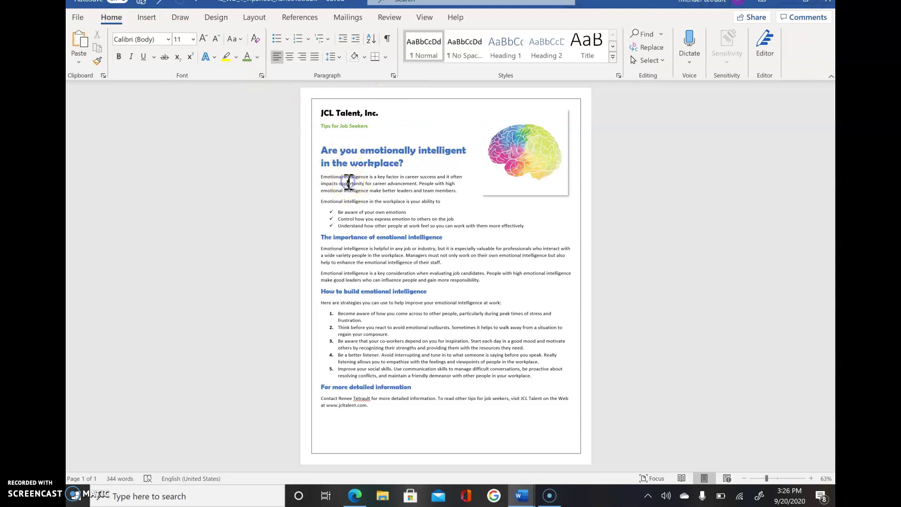
{"action": "left_click", "coordinate": [382, 225]}
{"action": "left_click", "coordinate": [385, 253]}
{"action": "left_click", "coordinate": [376, 238]}
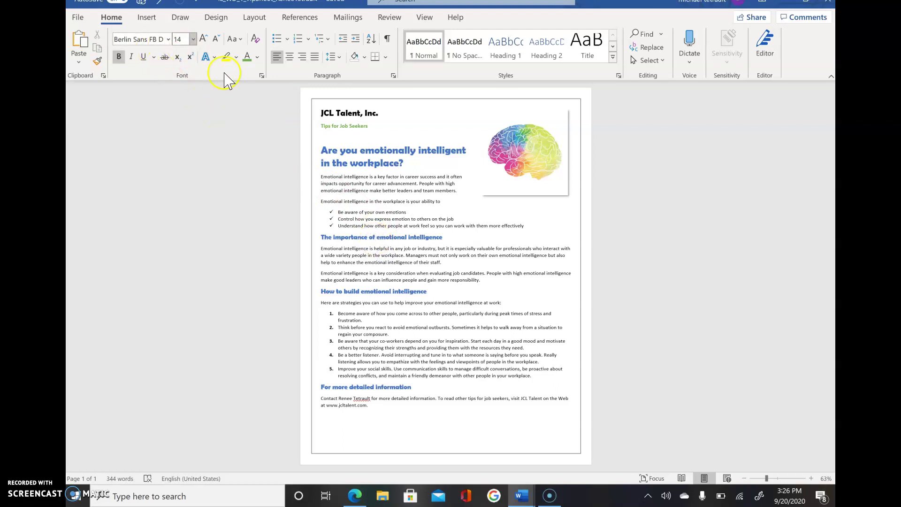
{"action": "left_click", "coordinate": [342, 152]}
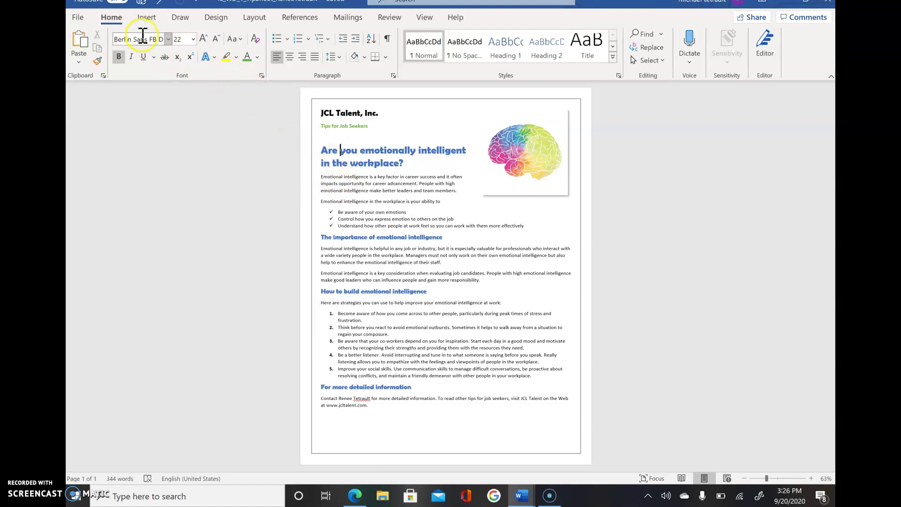
{"action": "left_click", "coordinate": [396, 315]}
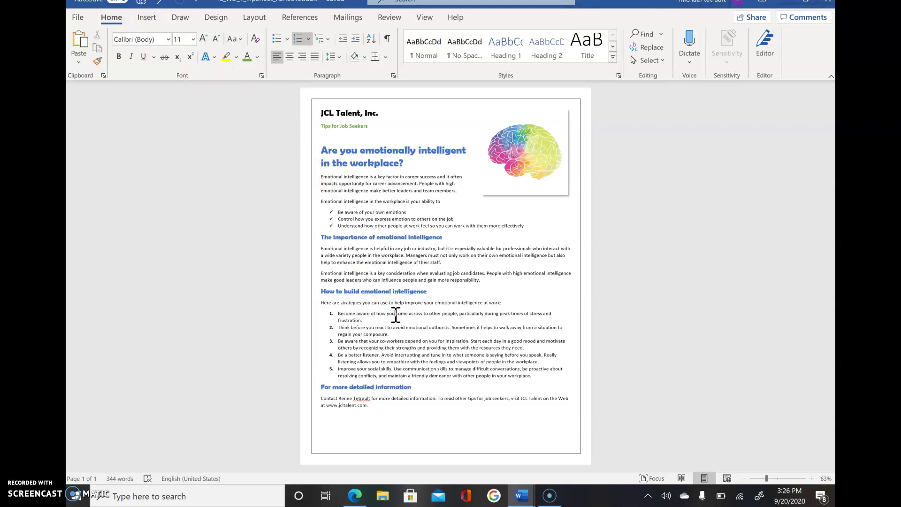
{"action": "left_click", "coordinate": [365, 256]}
{"action": "left_click", "coordinate": [393, 76]}
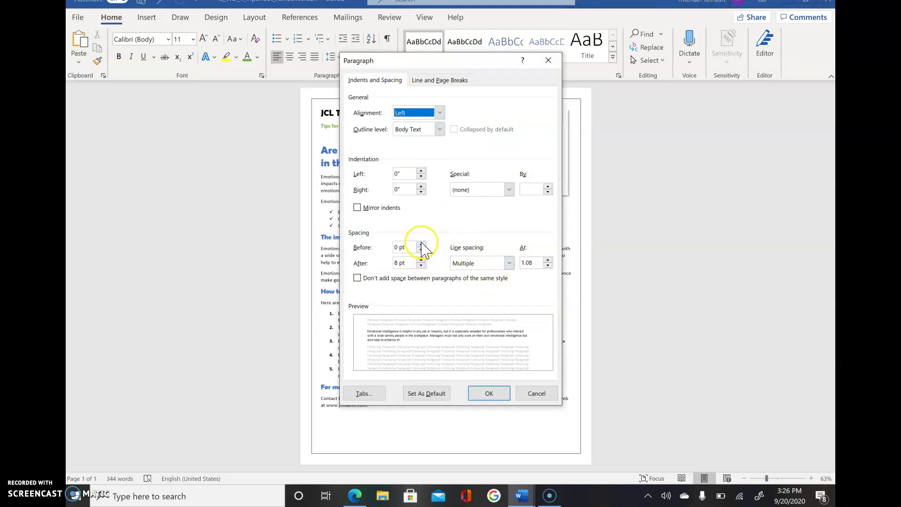
{"action": "left_click", "coordinate": [492, 390]}
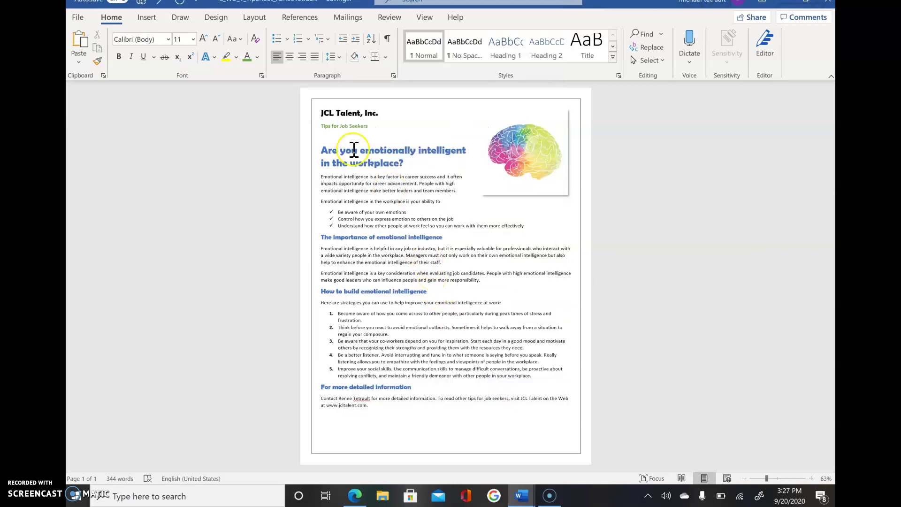
- Apply the Facet theme, then replace it with a theme using serif fonts
{"action": "left_click", "coordinate": [216, 17]}
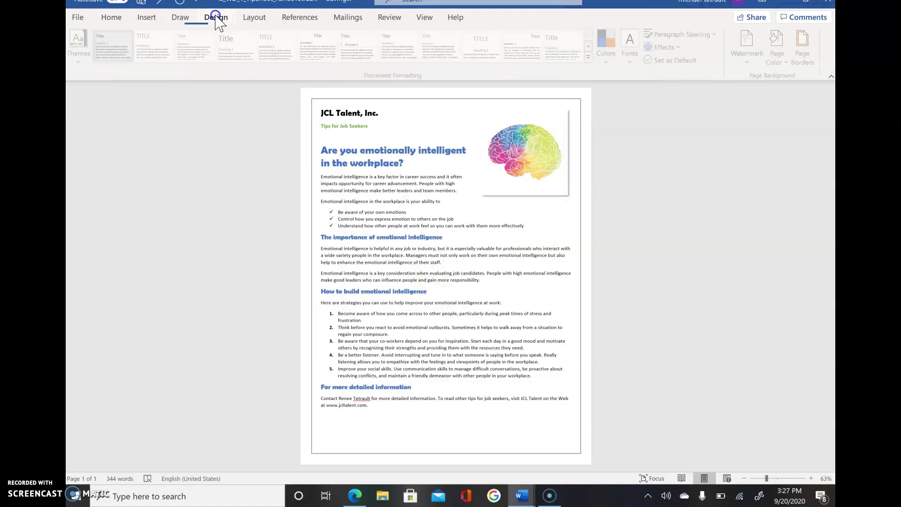
{"action": "left_click", "coordinate": [73, 45]}
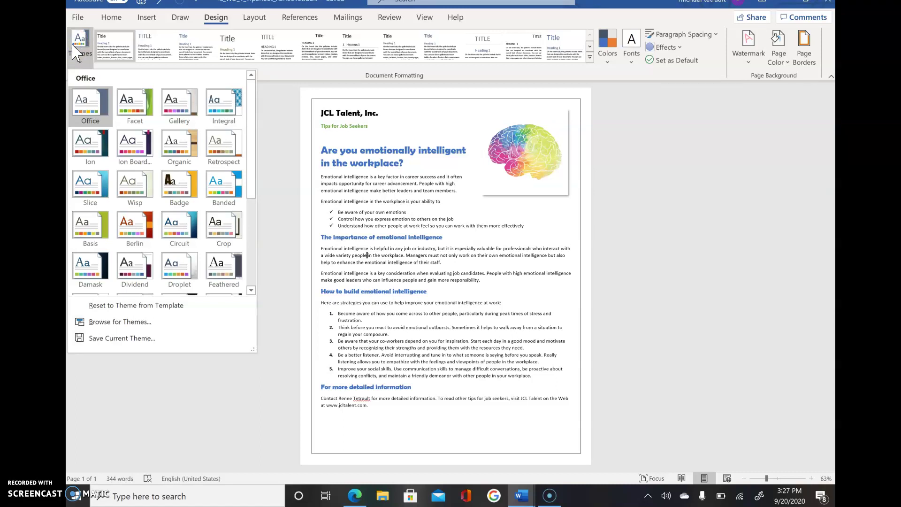
{"action": "left_click", "coordinate": [136, 104]}
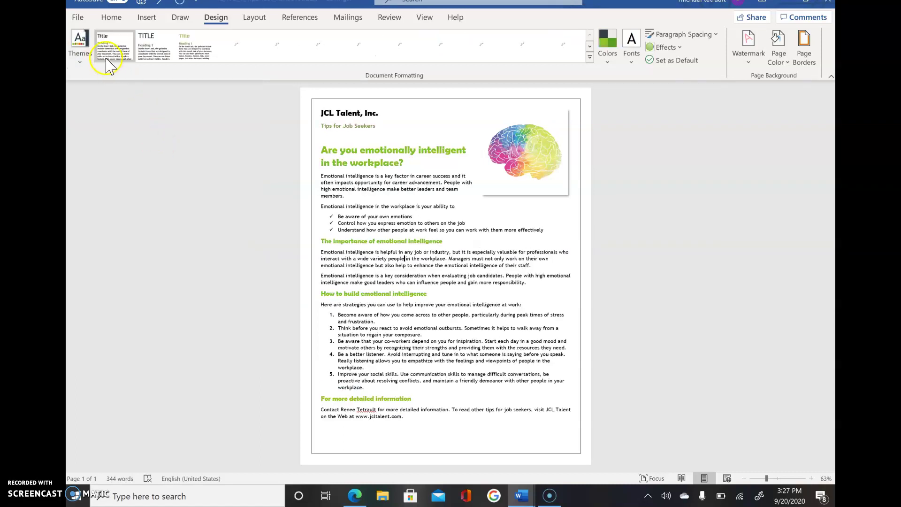
{"action": "left_click", "coordinate": [81, 57]}
{"action": "left_click", "coordinate": [173, 146]}
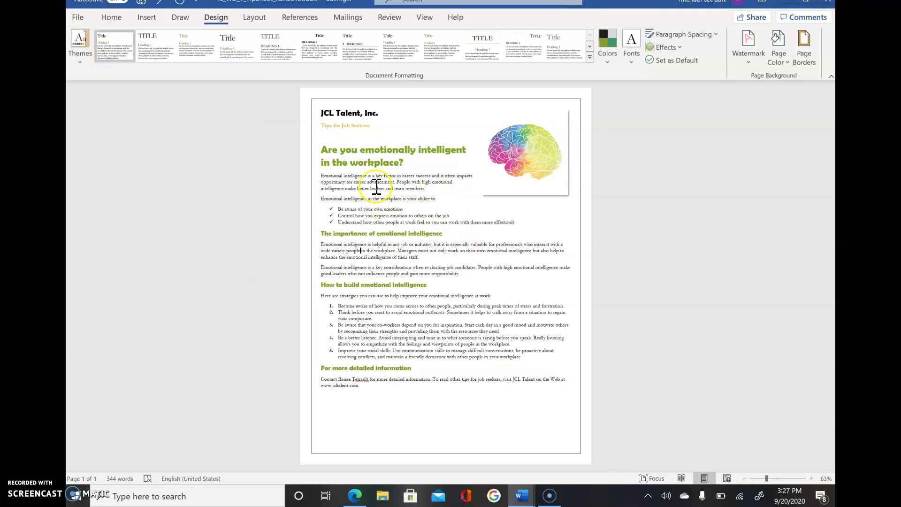
- Check the new Garamond body, bullet, heading and numbered-list fonts on the Home tab
{"action": "left_click", "coordinate": [113, 17]}
{"action": "left_click", "coordinate": [358, 189]}
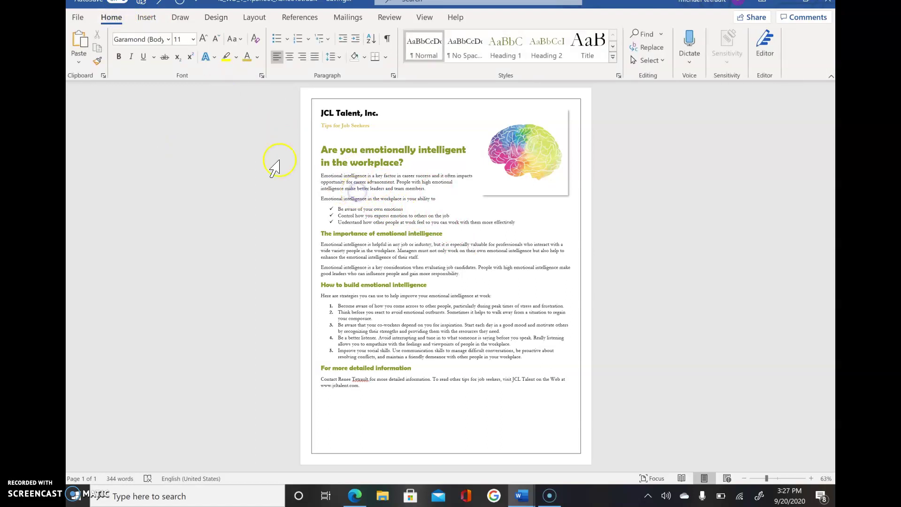
{"action": "left_click", "coordinate": [364, 190]}
{"action": "left_click", "coordinate": [375, 209]}
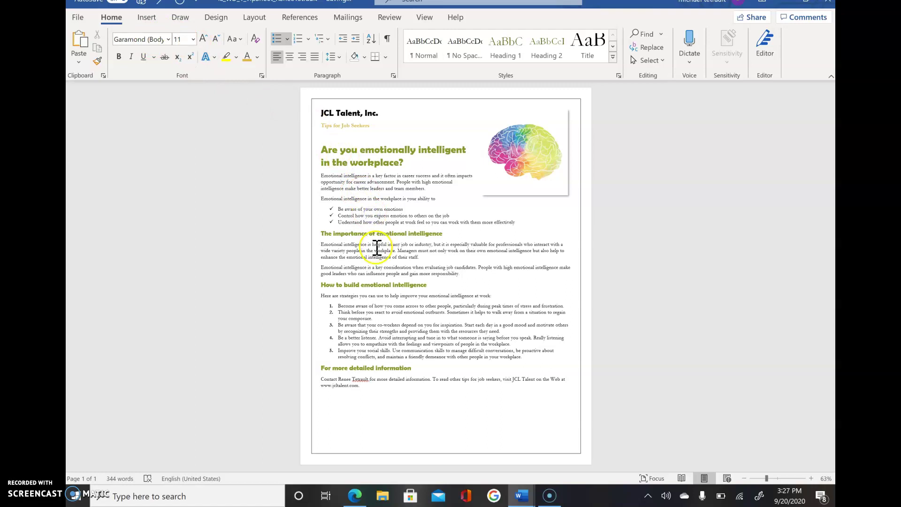
{"action": "left_click", "coordinate": [376, 245]}
{"action": "left_click", "coordinate": [375, 234]}
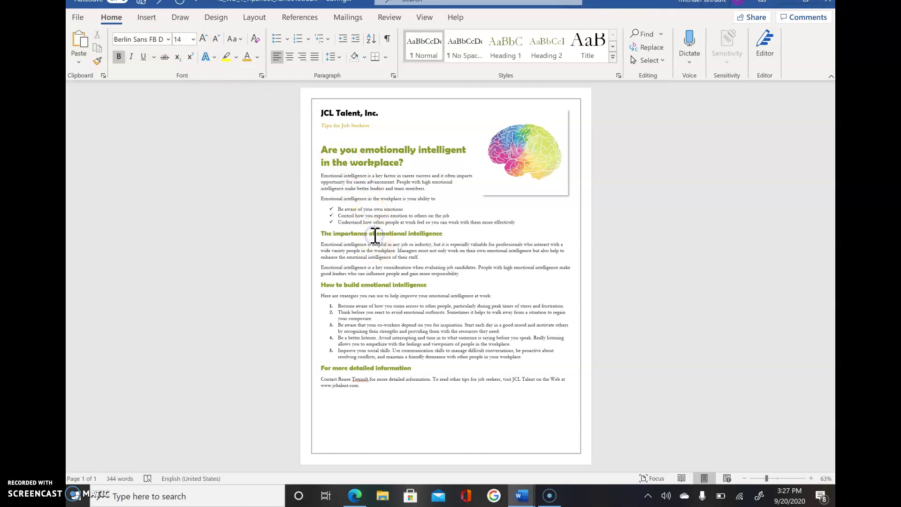
{"action": "left_click", "coordinate": [395, 307]}
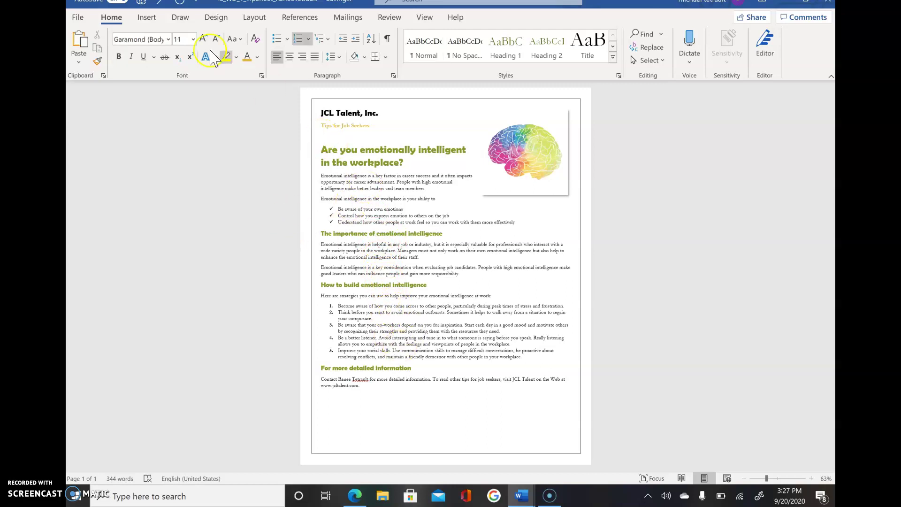
- Apply the Vapor Trail theme, giving red headings and Century Gothic body text
{"action": "left_click", "coordinate": [212, 19]}
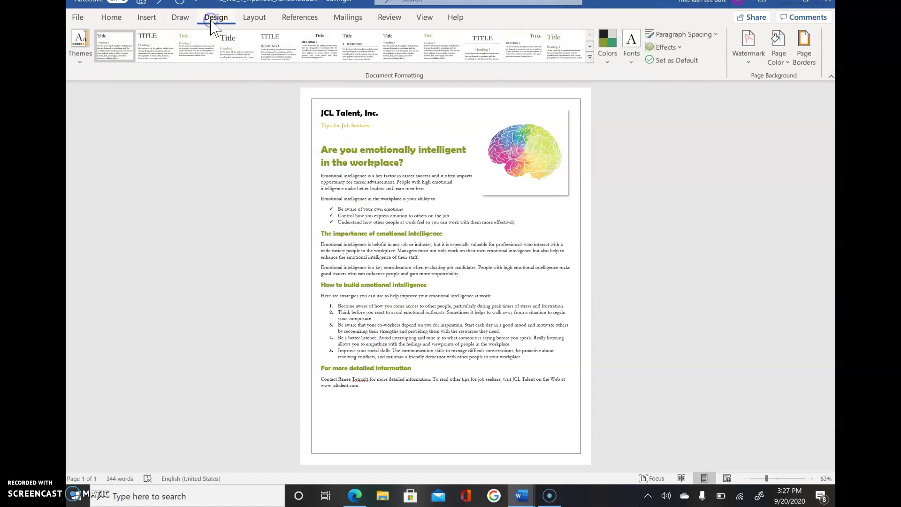
{"action": "left_click", "coordinate": [78, 47]}
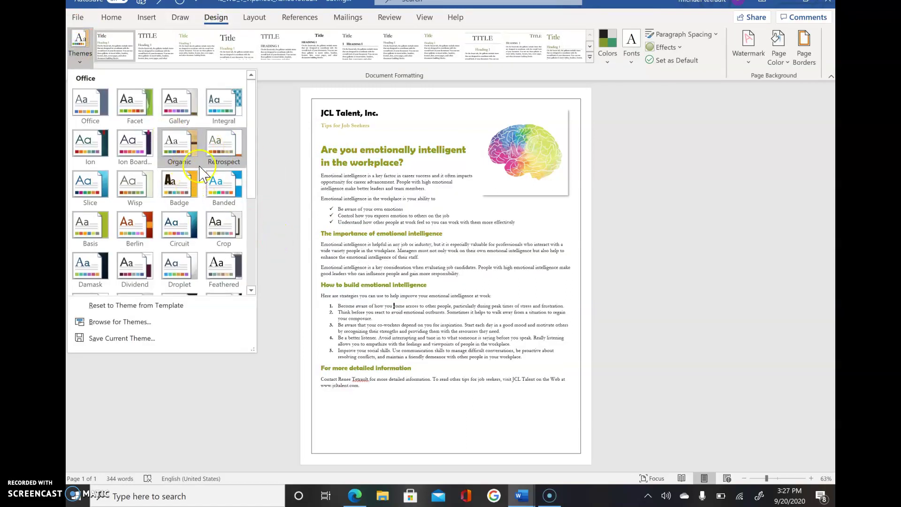
{"action": "scroll", "coordinate": [247, 197], "scroll_direction": "down", "scroll_amount": 3}
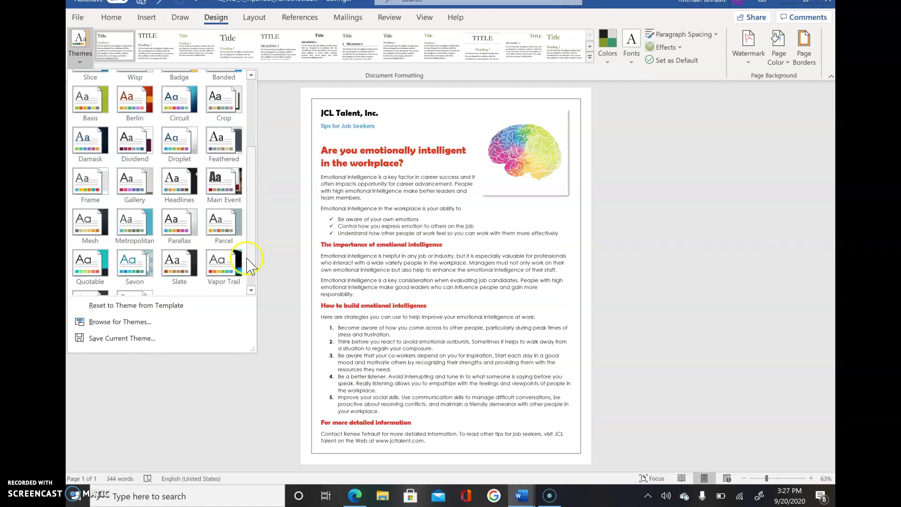
{"action": "left_click", "coordinate": [239, 266]}
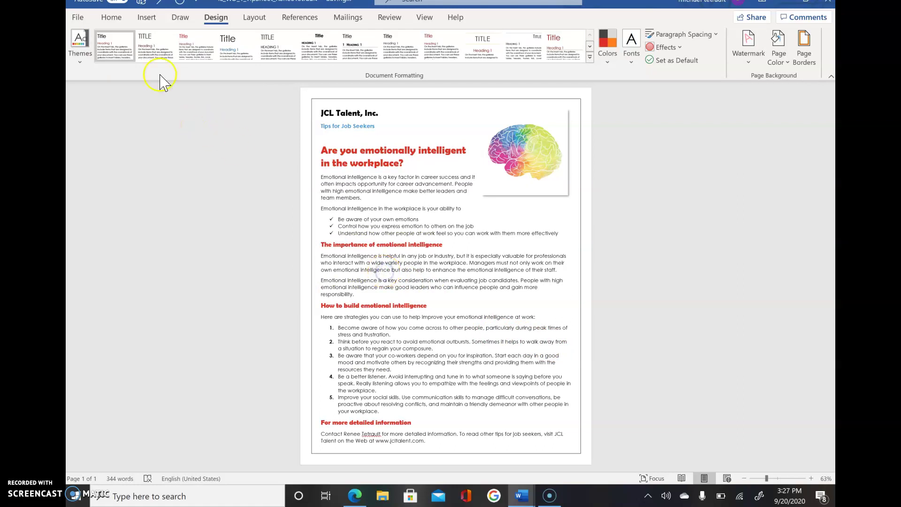
{"action": "left_click", "coordinate": [120, 18]}
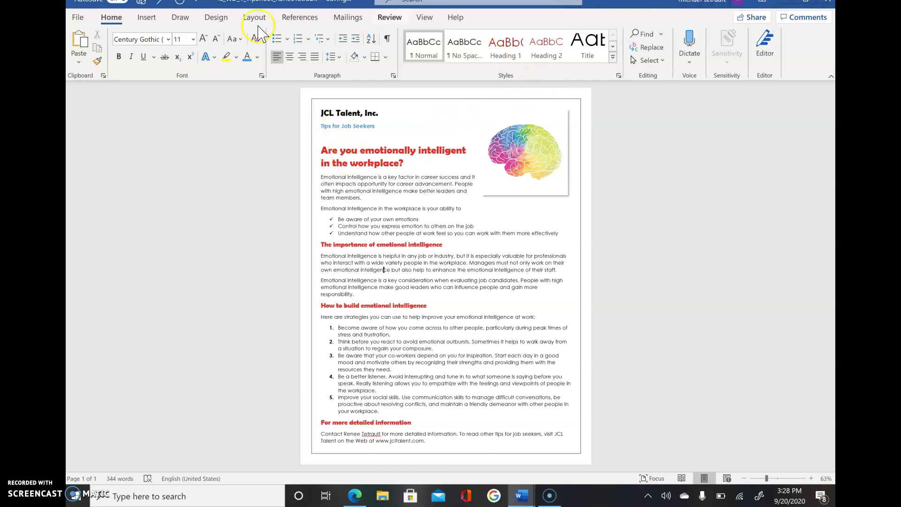
{"action": "left_click", "coordinate": [212, 17]}
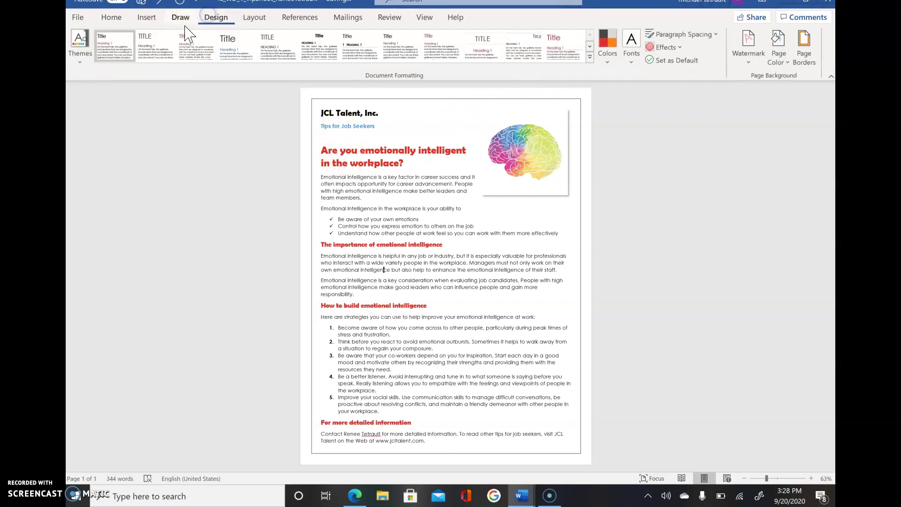
{"action": "left_click", "coordinate": [79, 49]}
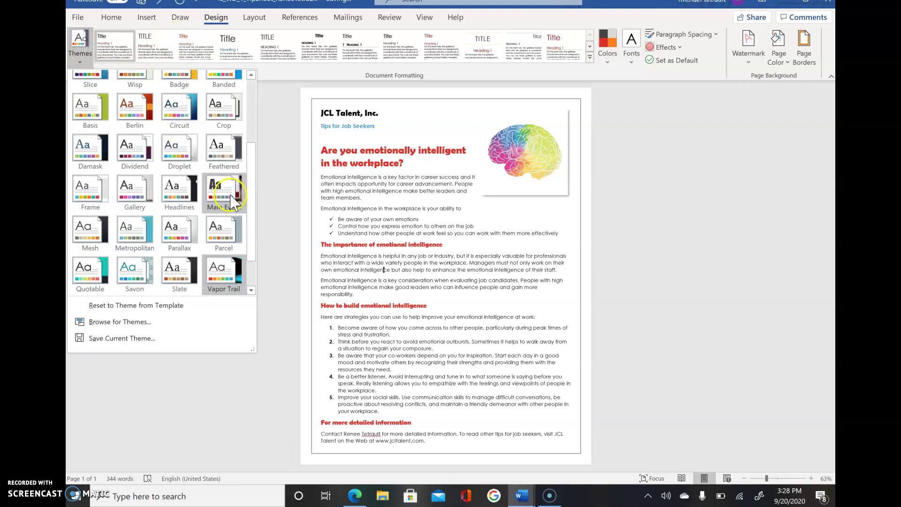
- Switch the theme colors to Blue so the headings turn blue
{"action": "left_click", "coordinate": [614, 47]}
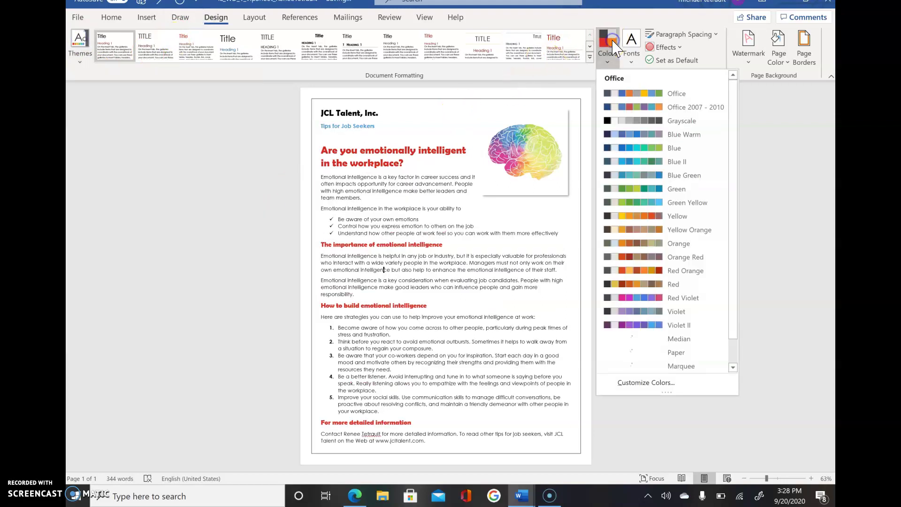
{"action": "left_click", "coordinate": [655, 154]}
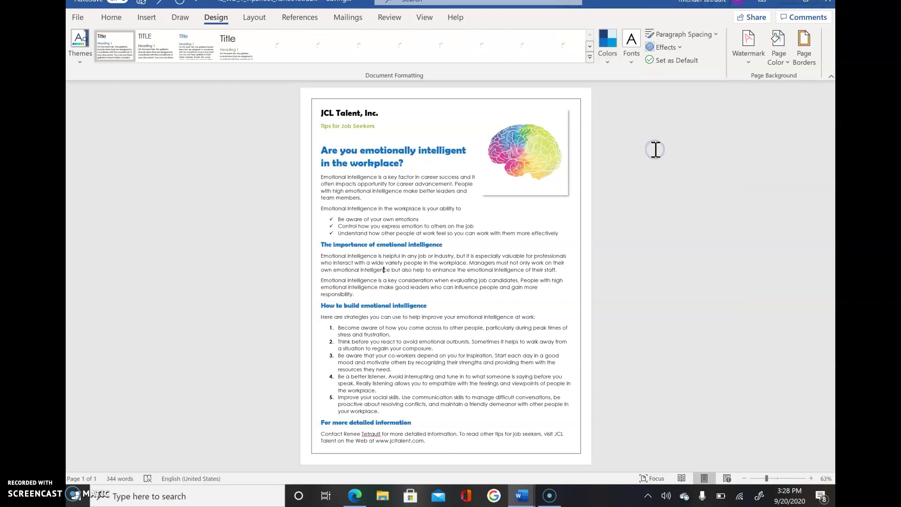
{"action": "left_click", "coordinate": [608, 49]}
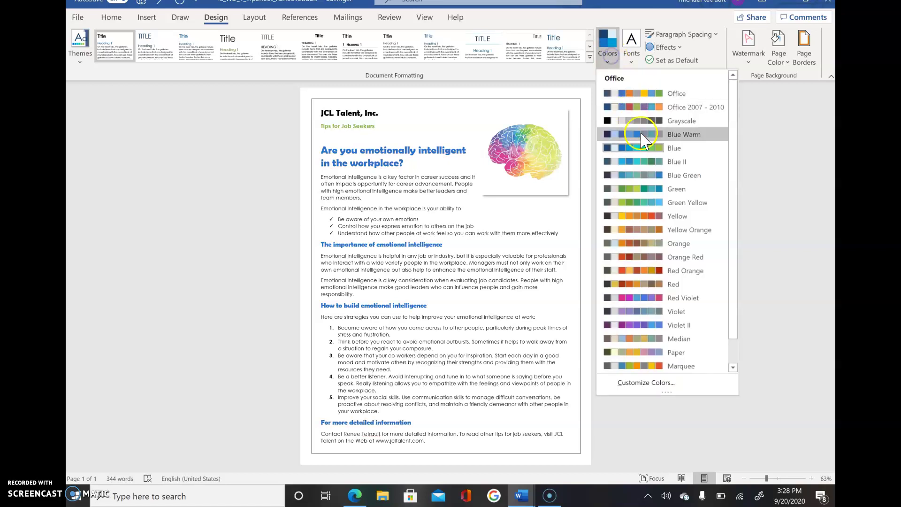
{"action": "left_click", "coordinate": [642, 143]}
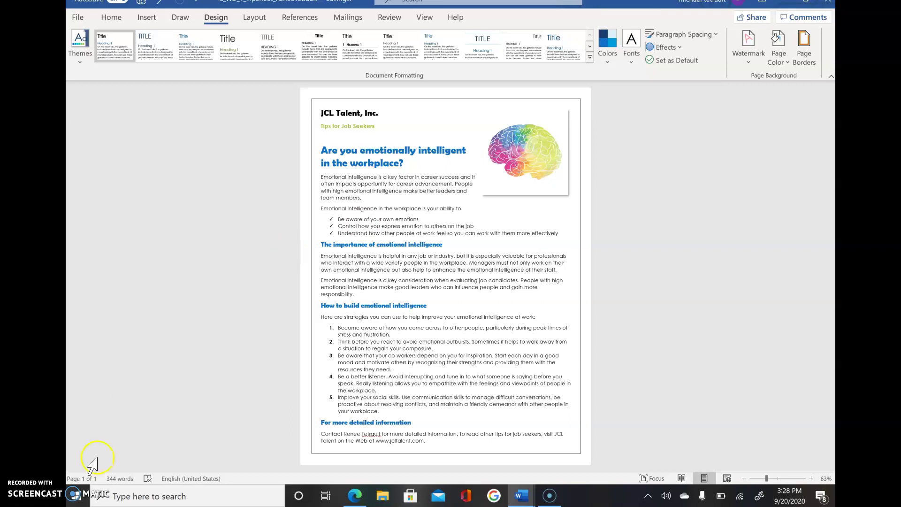
{"action": "left_click", "coordinate": [79, 502]}
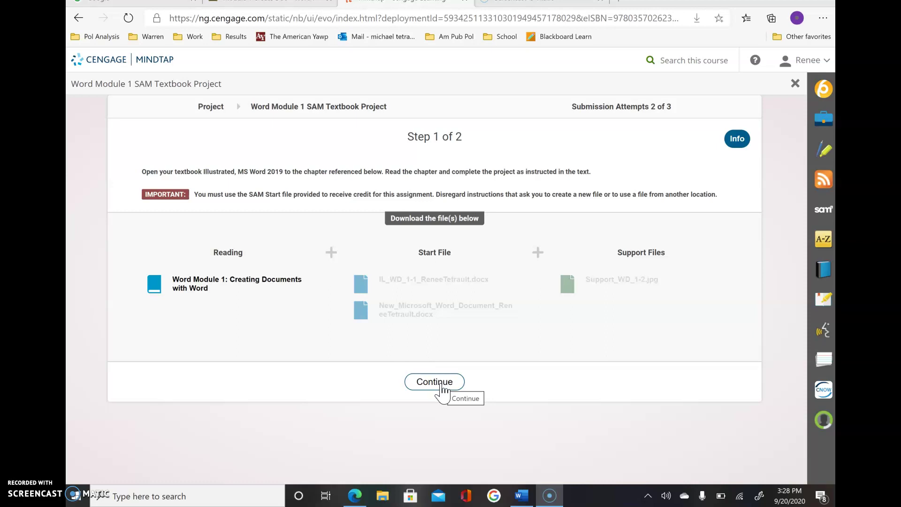
- Continue the project to the Step 2 of 2 upload page and restore down the browser
{"action": "left_click", "coordinate": [441, 386]}
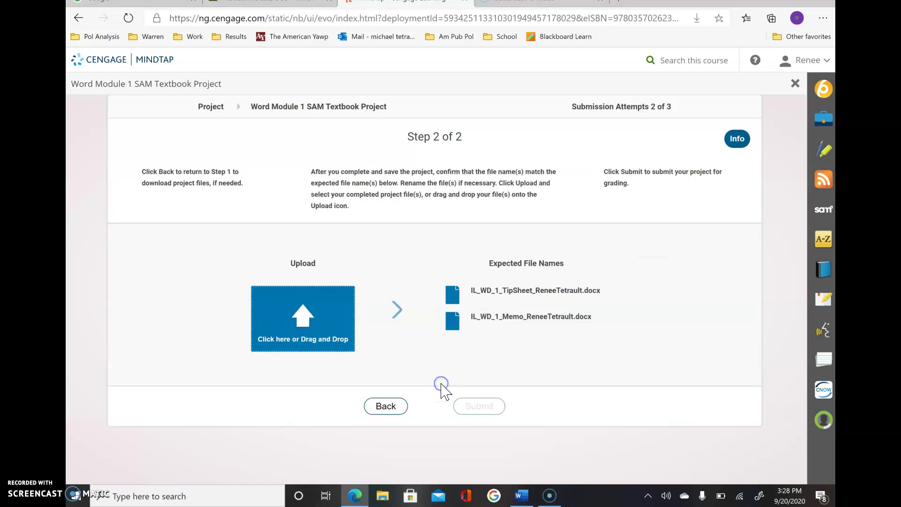
{"action": "left_click", "coordinate": [798, 6]}
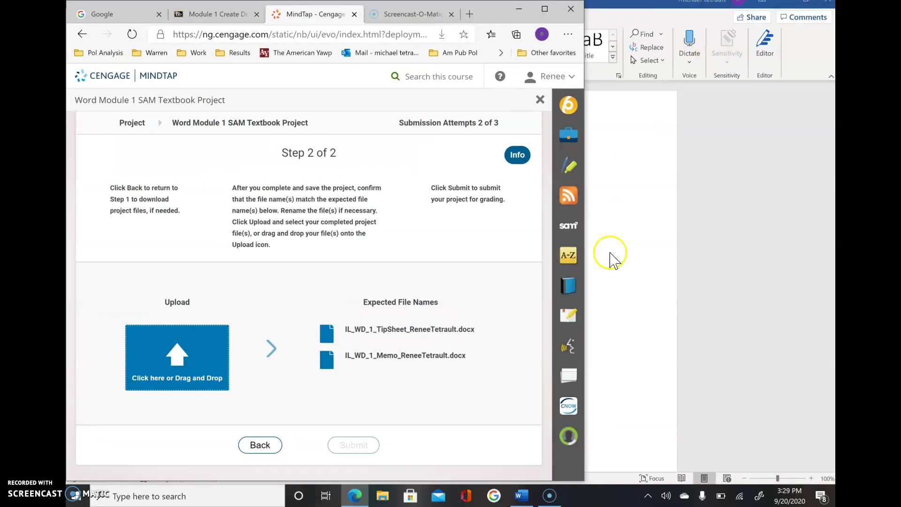
- Open This PC > Documents > Word in File Explorer and narrow the window
{"action": "left_click", "coordinate": [382, 497]}
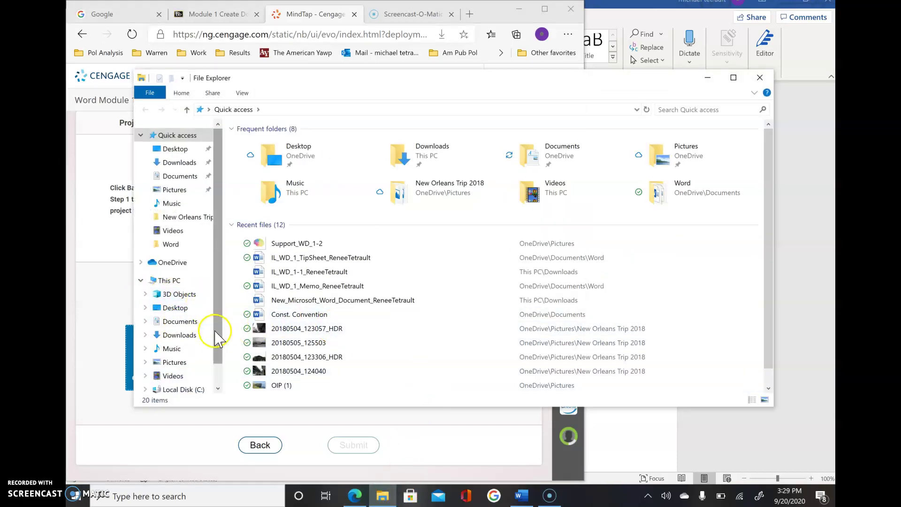
{"action": "scroll", "coordinate": [211, 319], "scroll_direction": "down", "scroll_amount": 1}
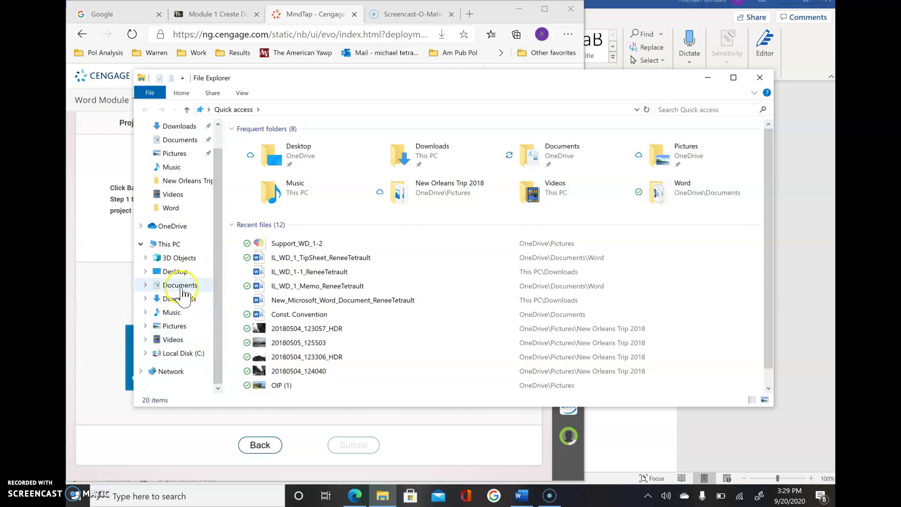
{"action": "left_click", "coordinate": [183, 288]}
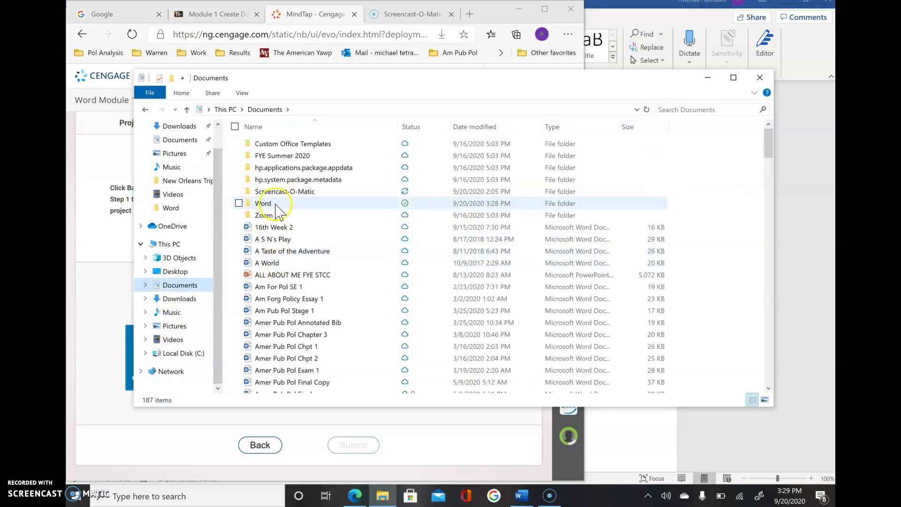
{"action": "left_click", "coordinate": [256, 204]}
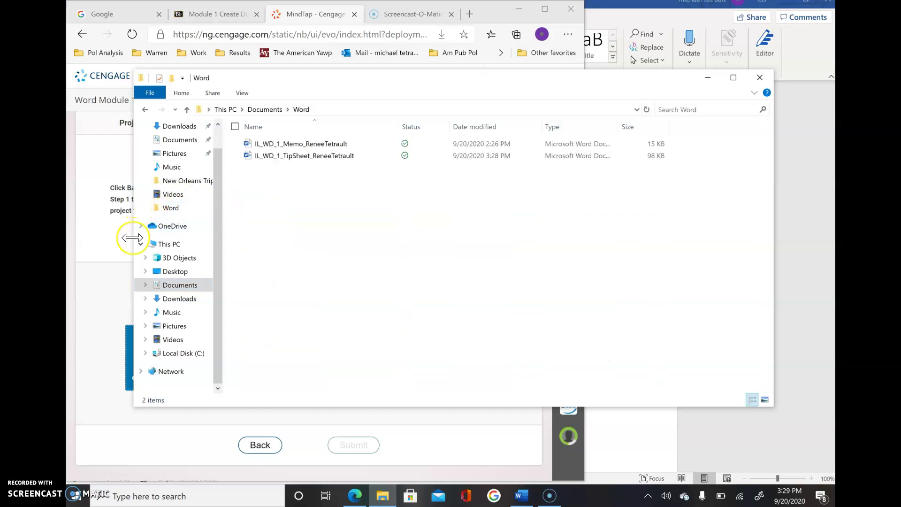
{"action": "left_click_drag", "start_coordinate": [134, 233], "coordinate": [336, 232]}
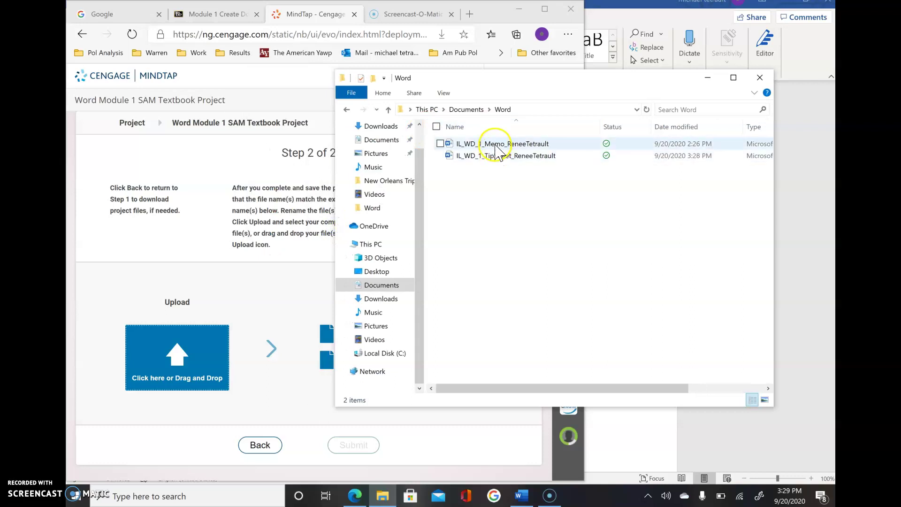
- Drag IL_WD_1_Memo and IL_WD_1_TipSheet into MindTap's Upload box
{"action": "left_click_drag", "start_coordinate": [496, 147], "coordinate": [185, 364]}
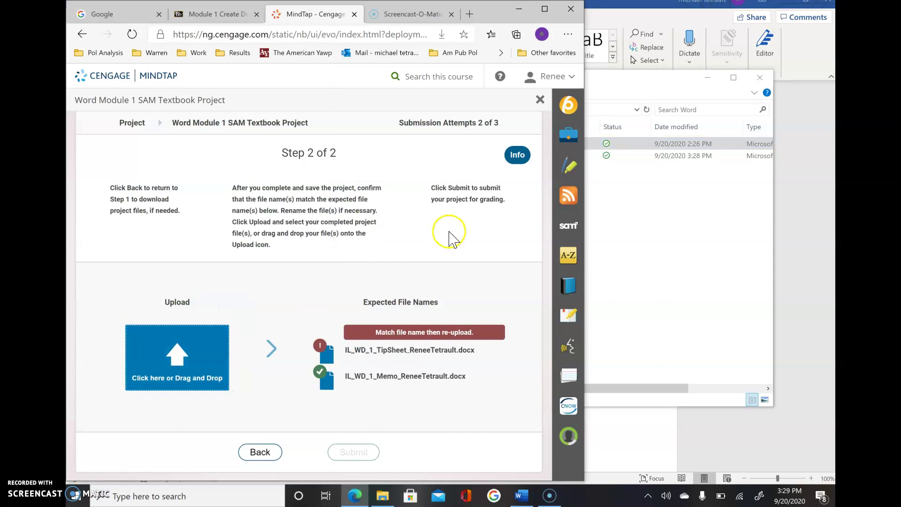
{"action": "left_click", "coordinate": [609, 264]}
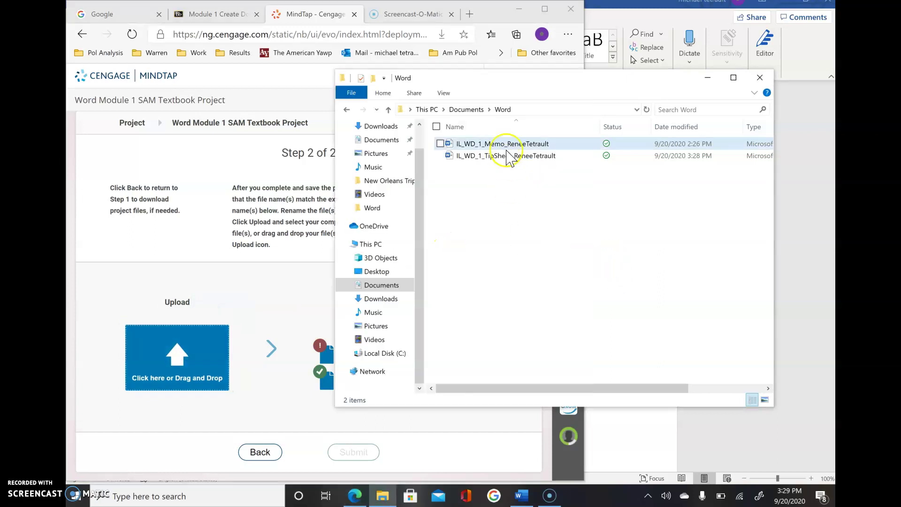
{"action": "left_click_drag", "start_coordinate": [469, 156], "coordinate": [199, 371]}
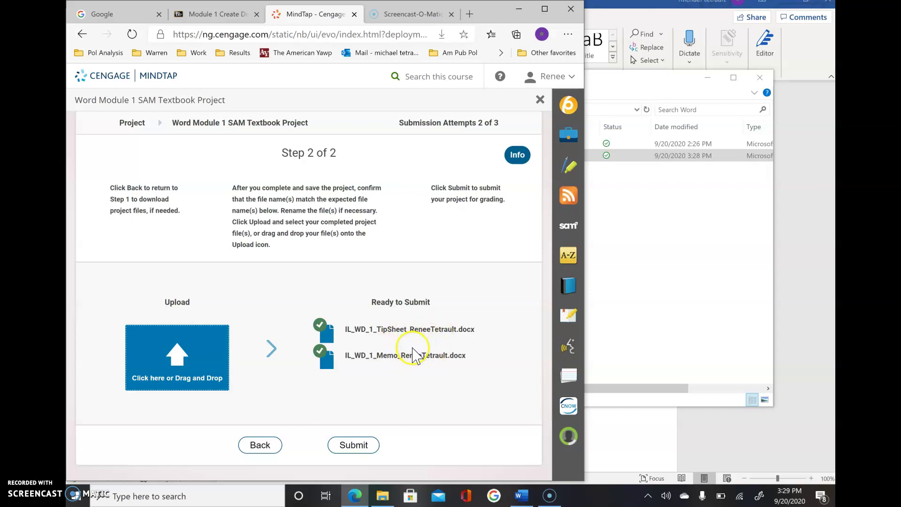
- Check IL_WD_1_TipSheet for previous versions, find none, and close Properties
{"action": "left_click", "coordinate": [603, 275]}
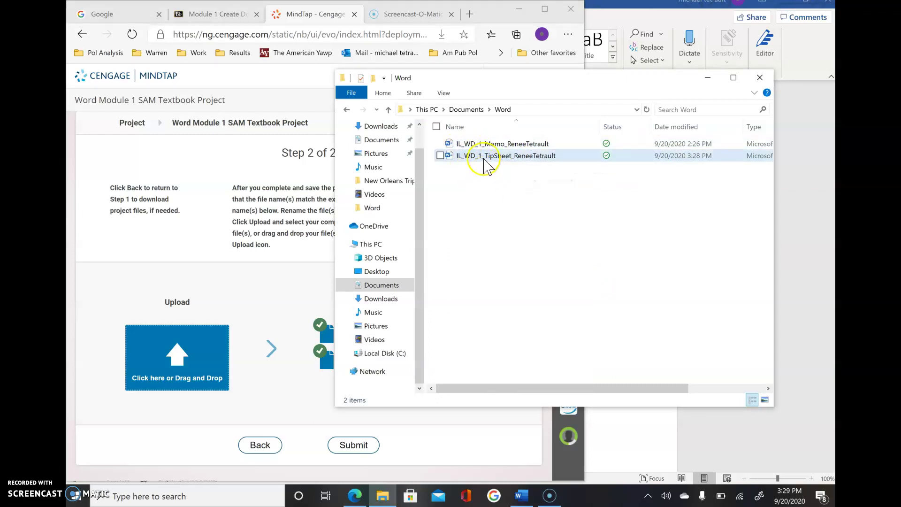
{"action": "right_click", "coordinate": [509, 157]}
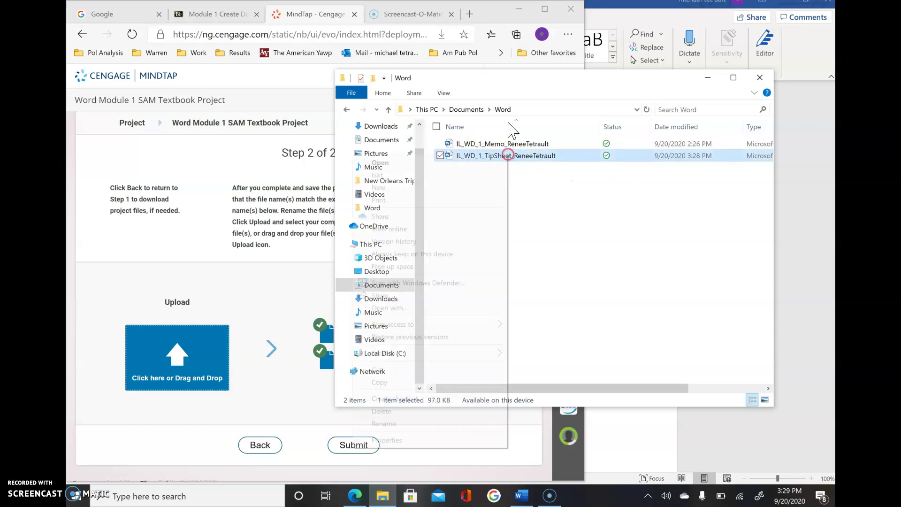
{"action": "left_click", "coordinate": [433, 337]}
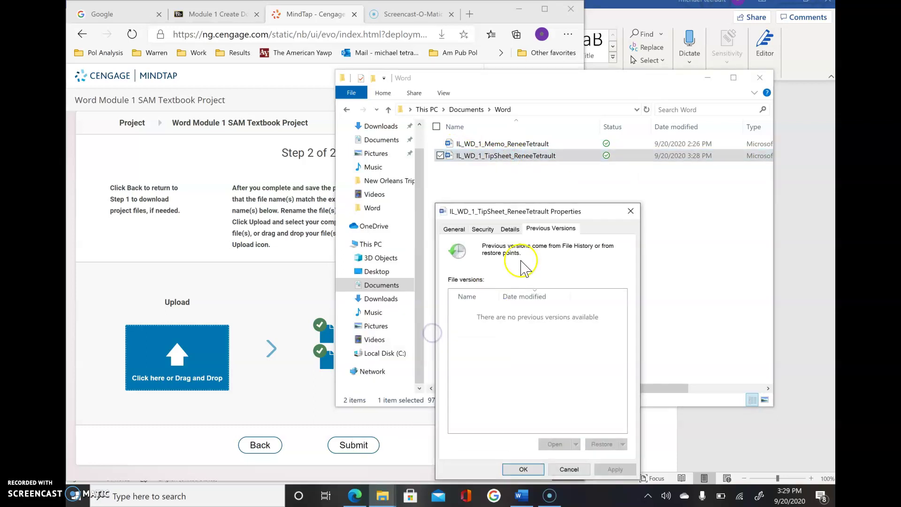
{"action": "left_click", "coordinate": [628, 214]}
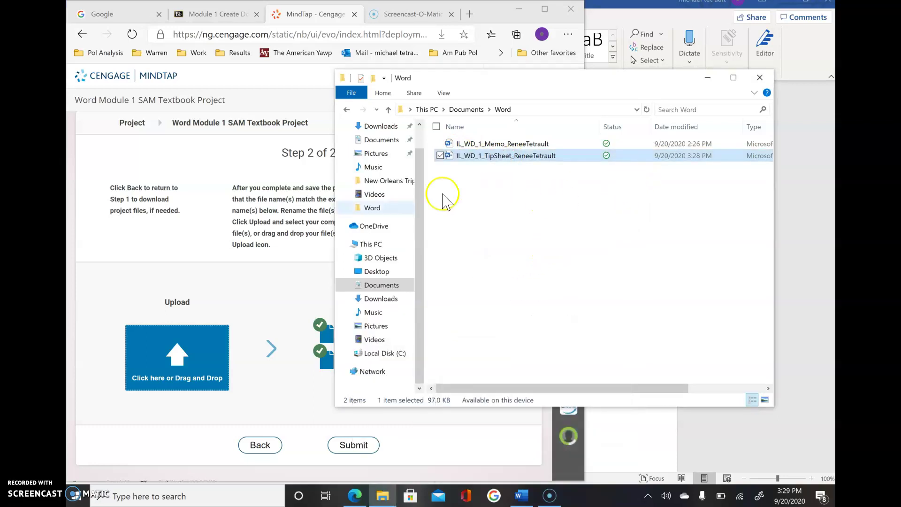
- Return to the MindTap page and submit the TipSheet and Memo files
{"action": "left_click", "coordinate": [262, 282]}
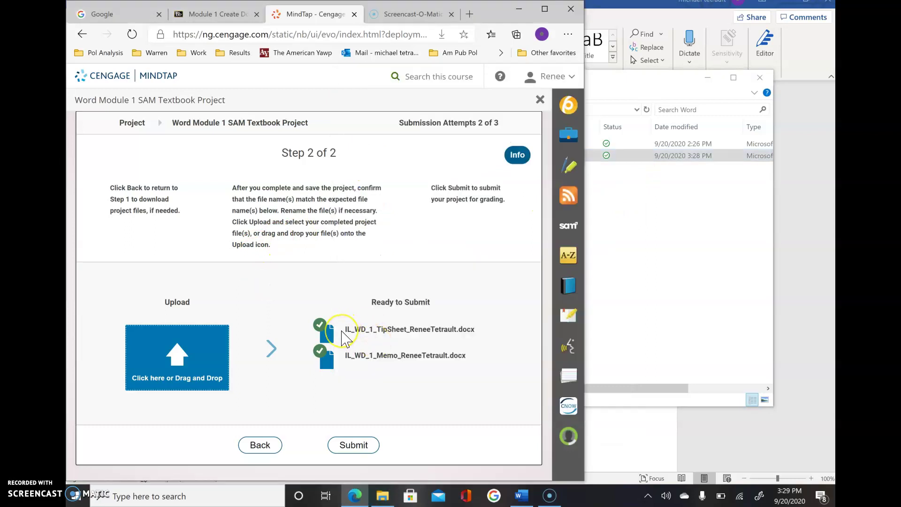
{"action": "left_click", "coordinate": [350, 442]}
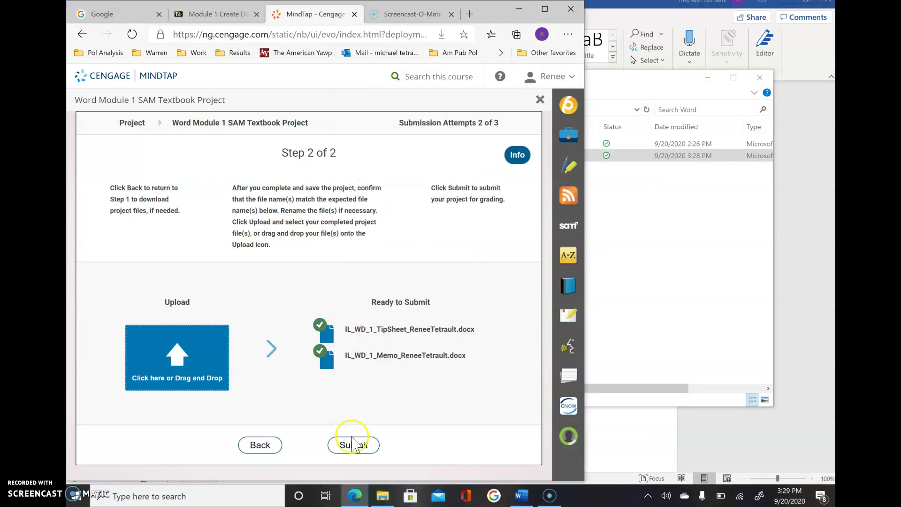